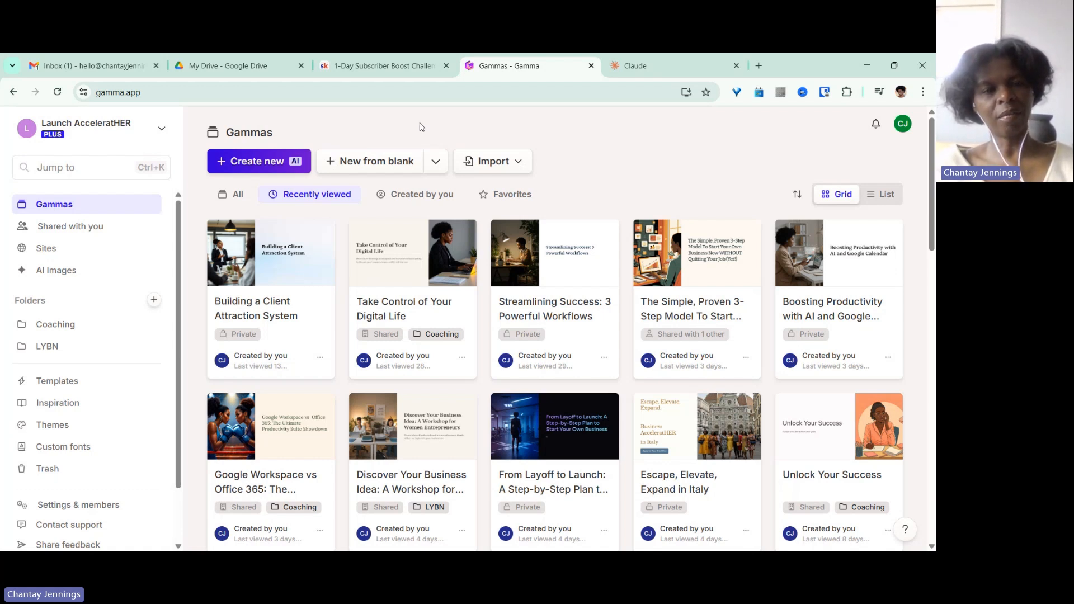
Start a new AI-generated presentation and enter the prompt 'presentation about starting a new business in 30 days'.
click(277, 162)
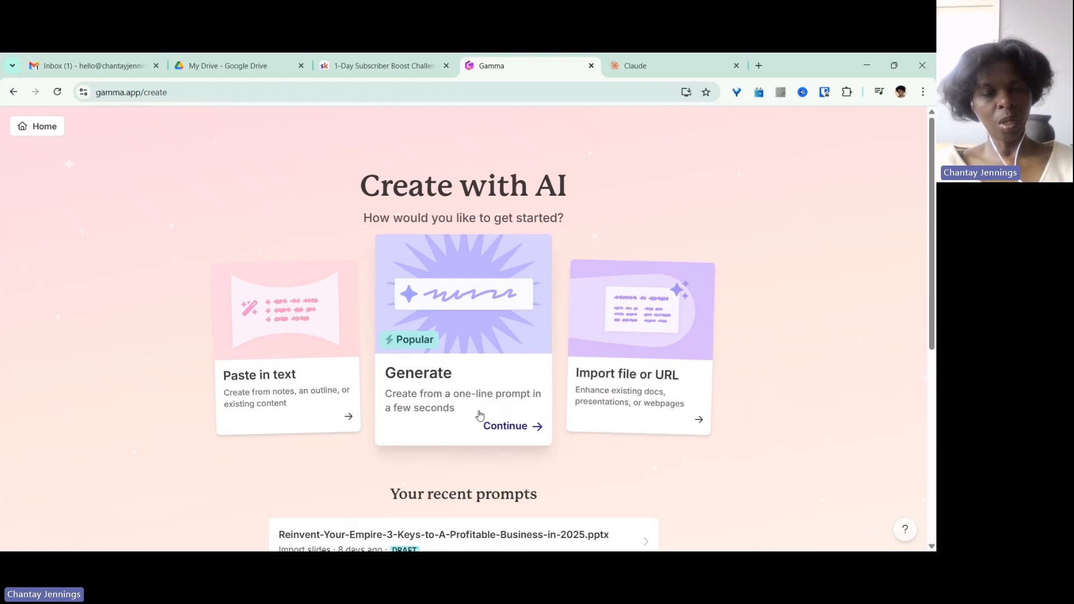
click(503, 428)
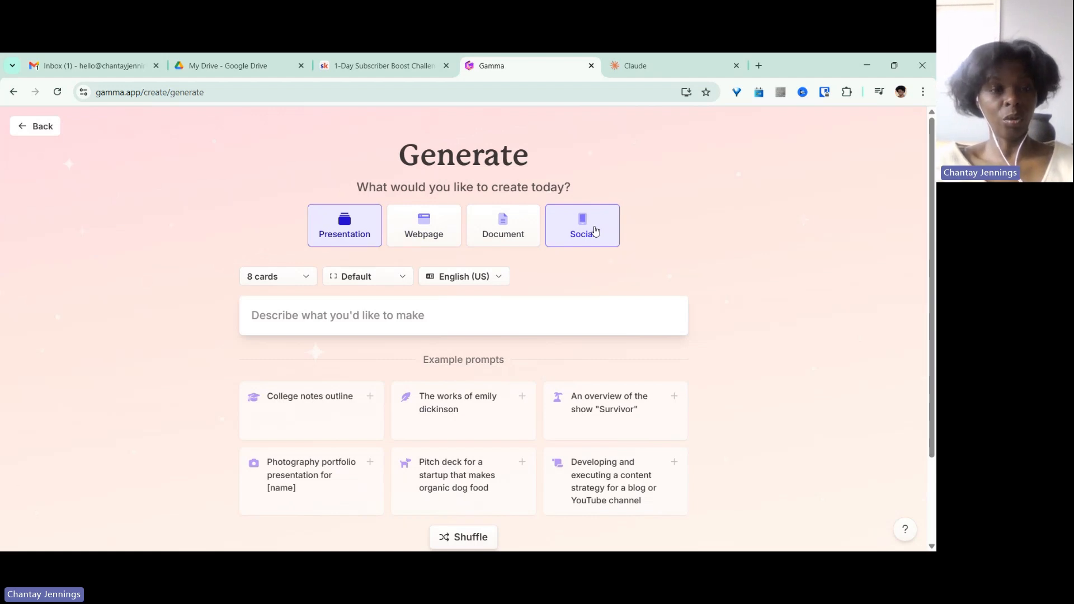
click(267, 312)
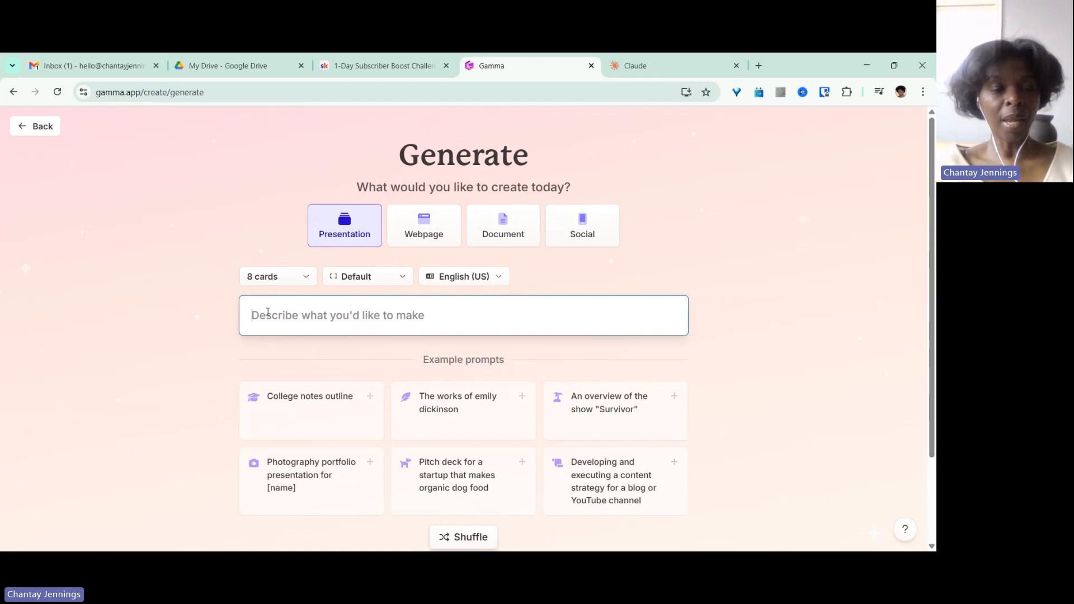
text(pr)
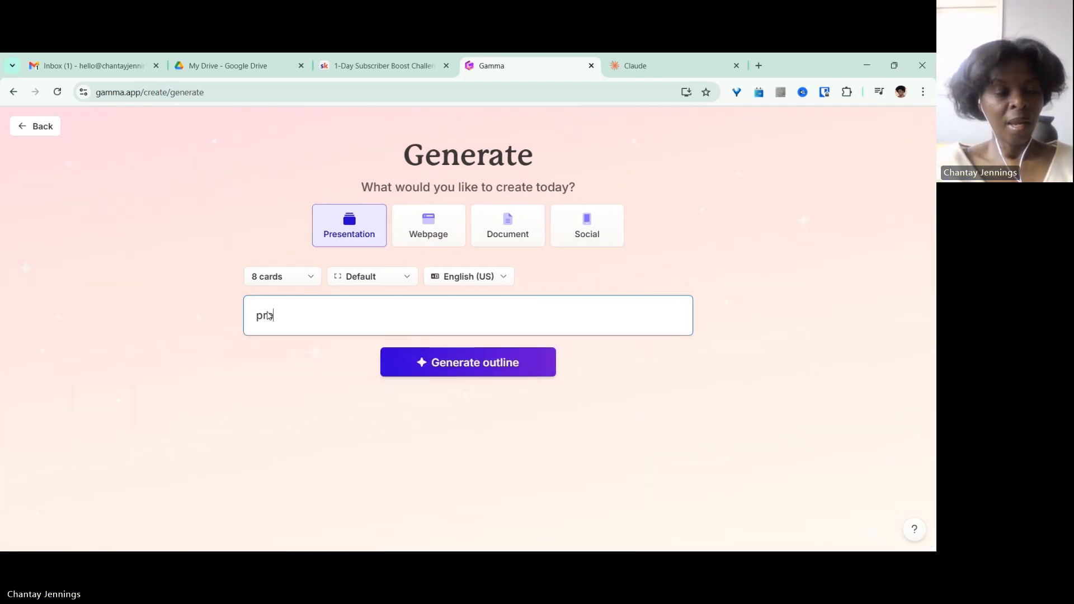
text(esentation)
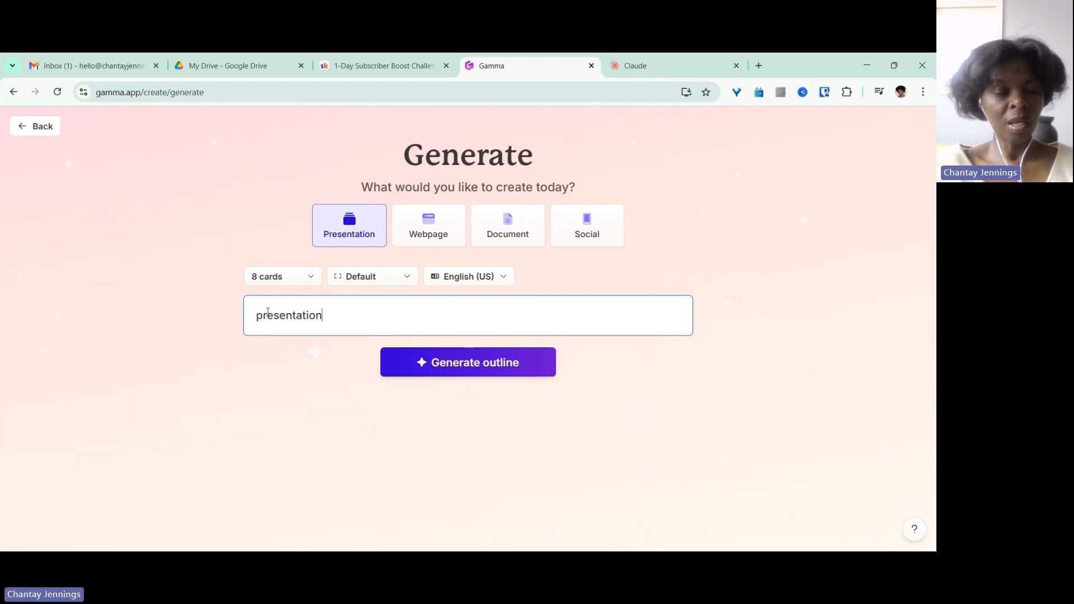
text( about sta)
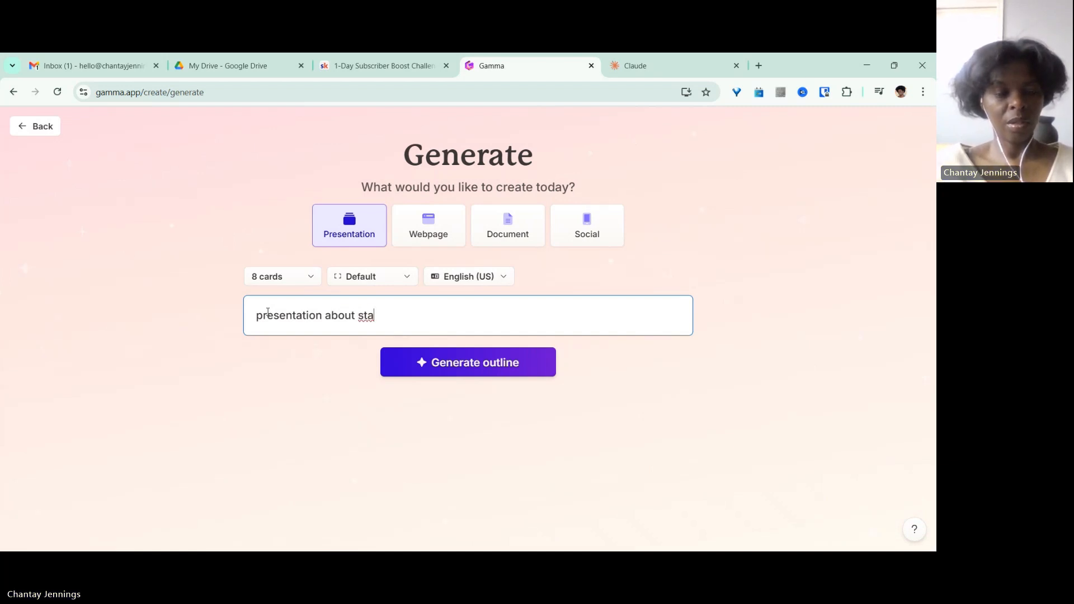
text(rtng )
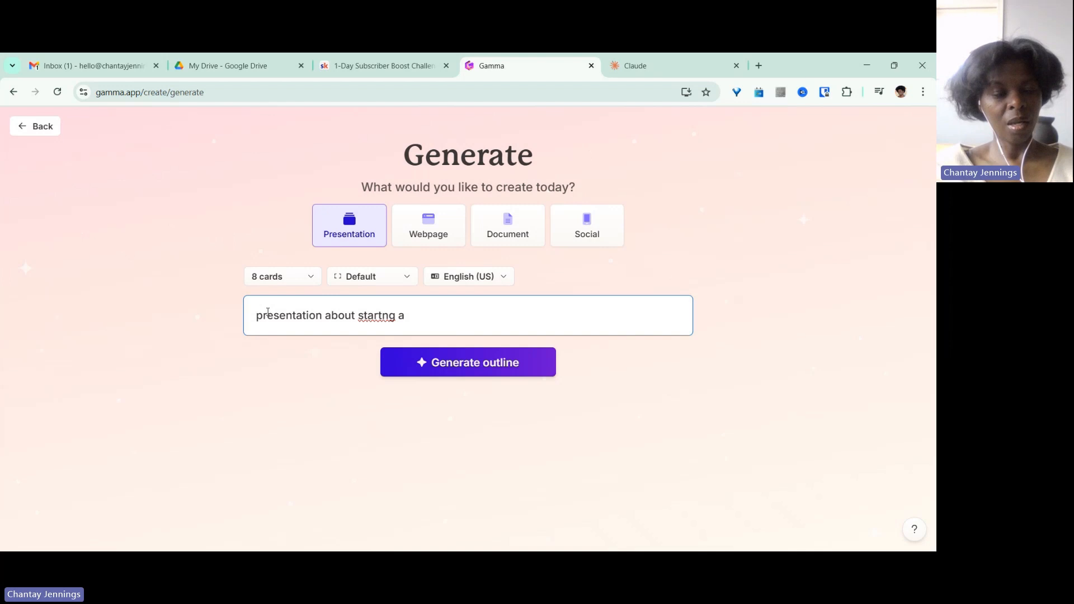
text(a new business)
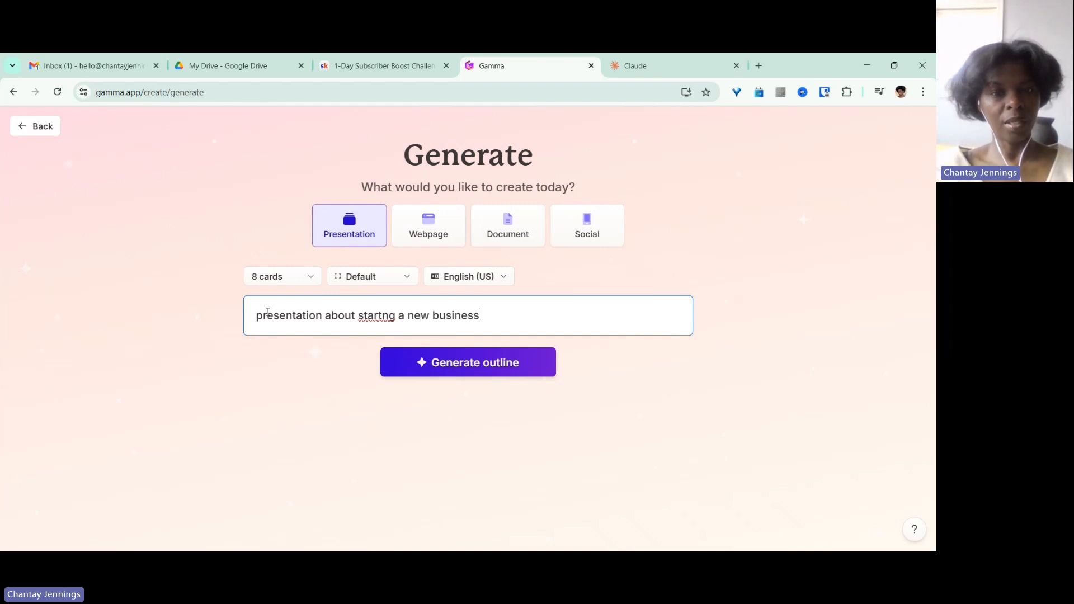
click(383, 315)
text(iness)
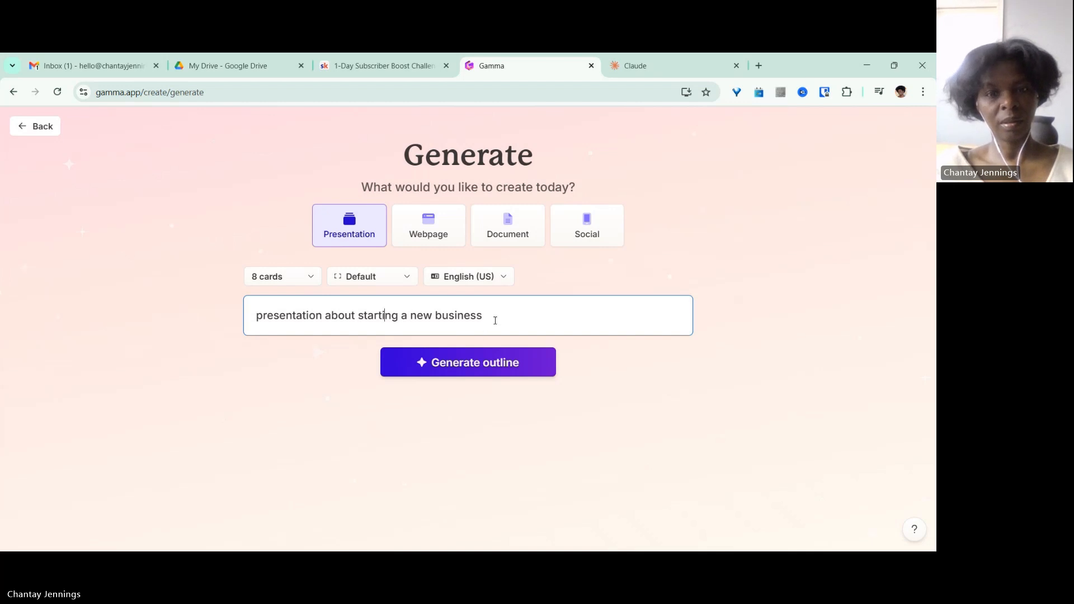
text( in 3)
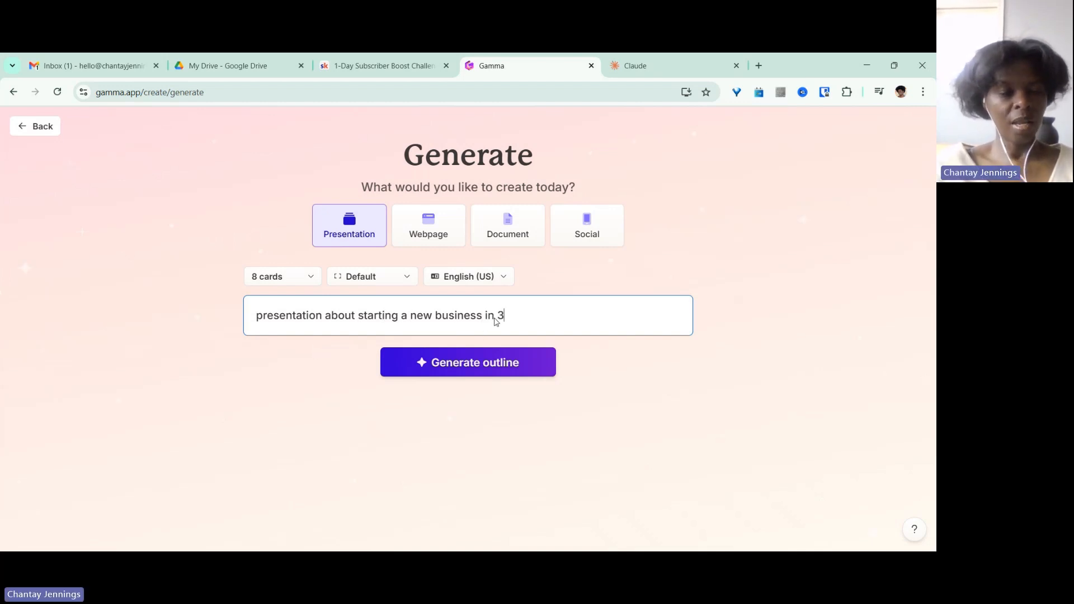
text(0 dyas)
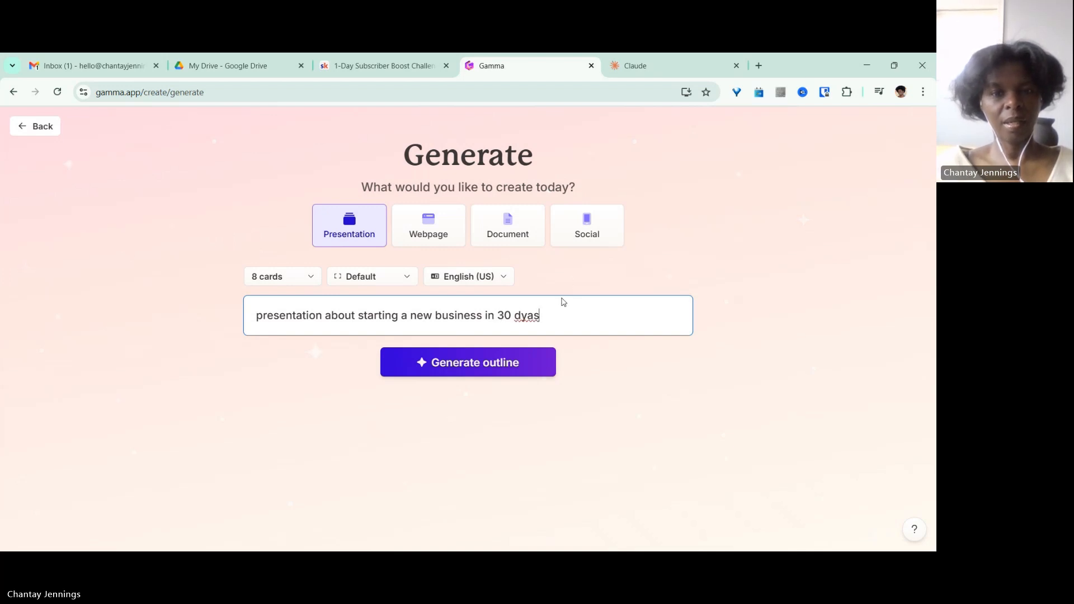
key(BackSpace)
key(BackSpace)
key(BackSpace)
text(ays)
Generate the outline and scroll through all eight outline cards to review them.
click(462, 369)
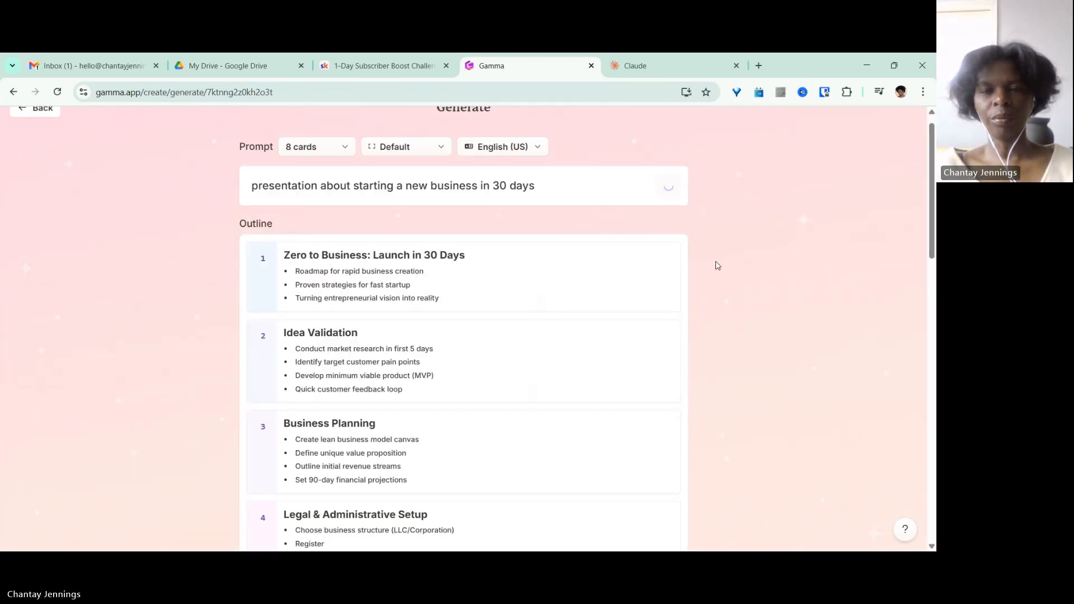
scroll(928, 232, down, 5)
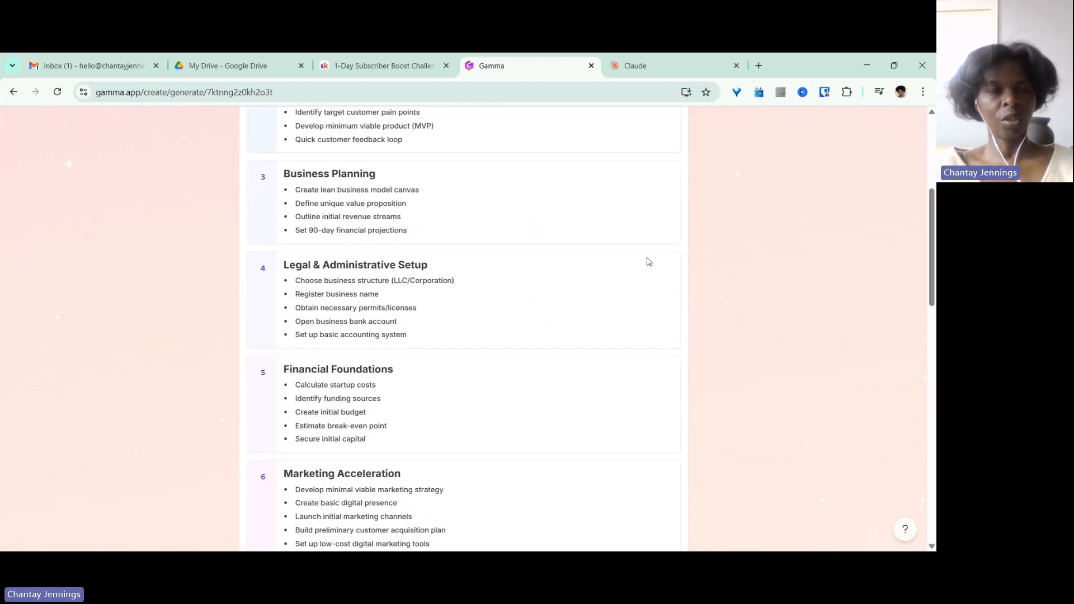
scroll(606, 273, down, 3)
scroll(872, 263, up, 5)
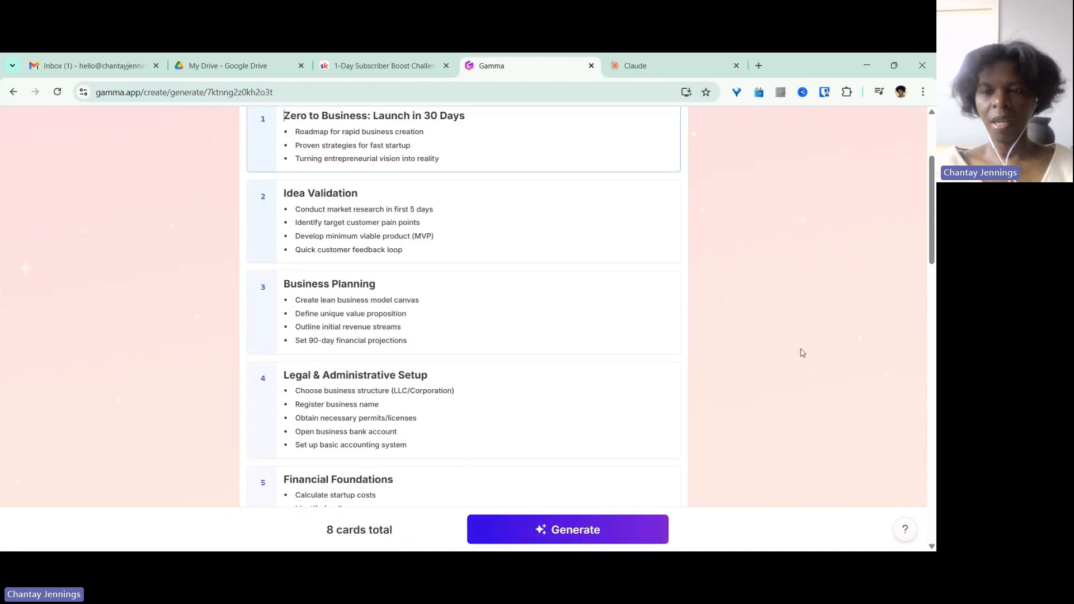
drag(932, 244, 932, 203)
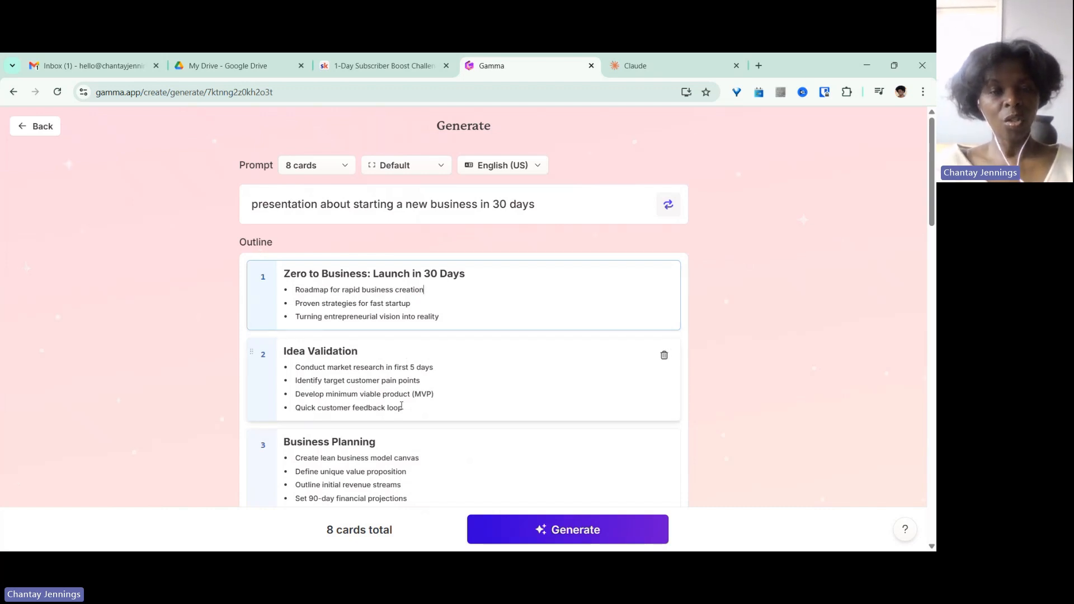
drag(932, 175, 935, 302)
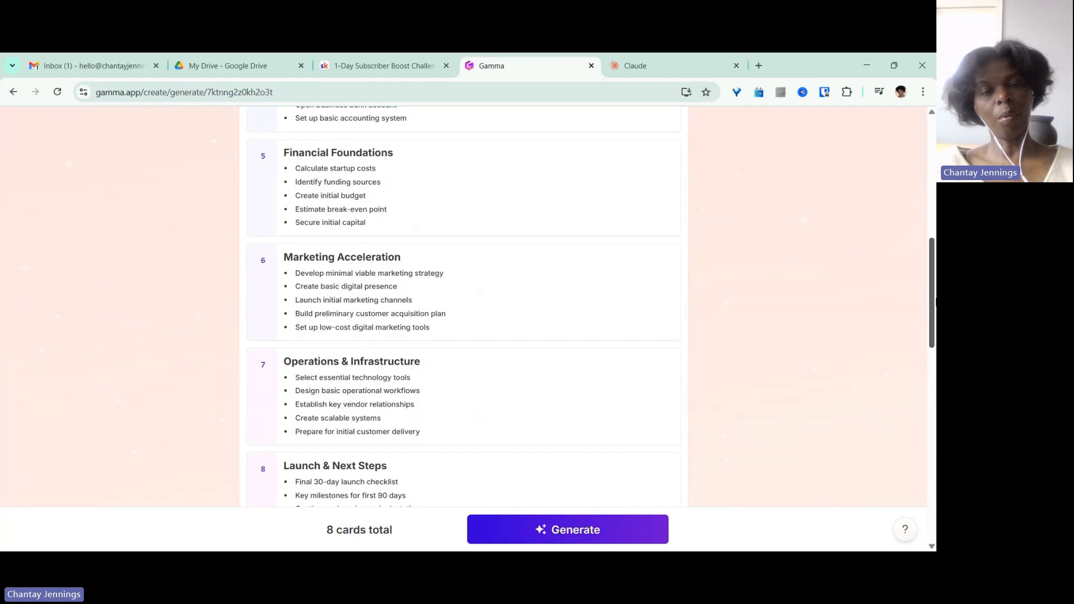
drag(935, 302, 934, 341)
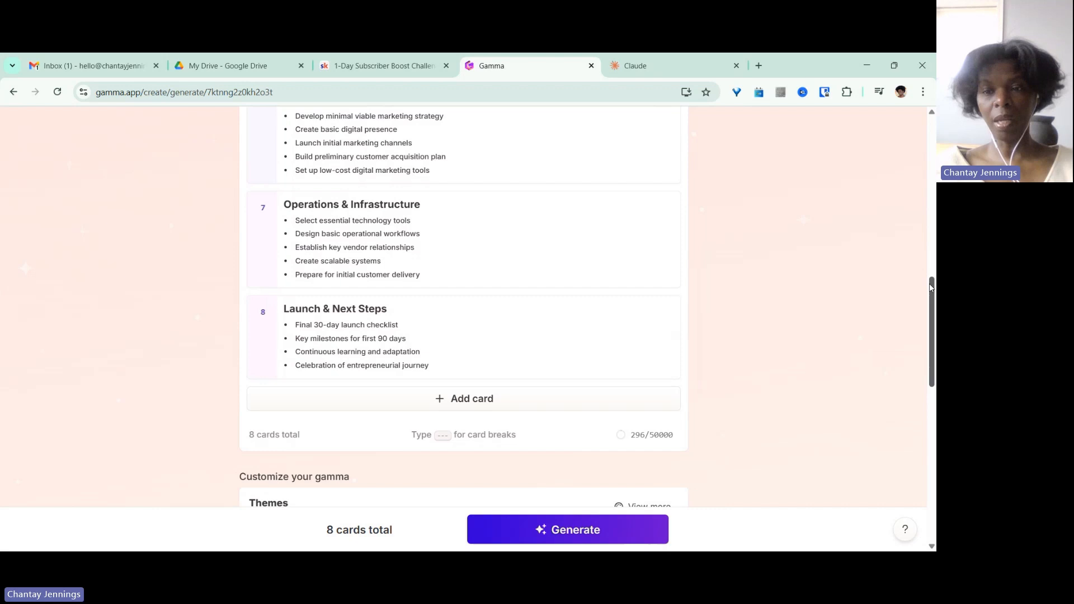
drag(933, 294, 933, 367)
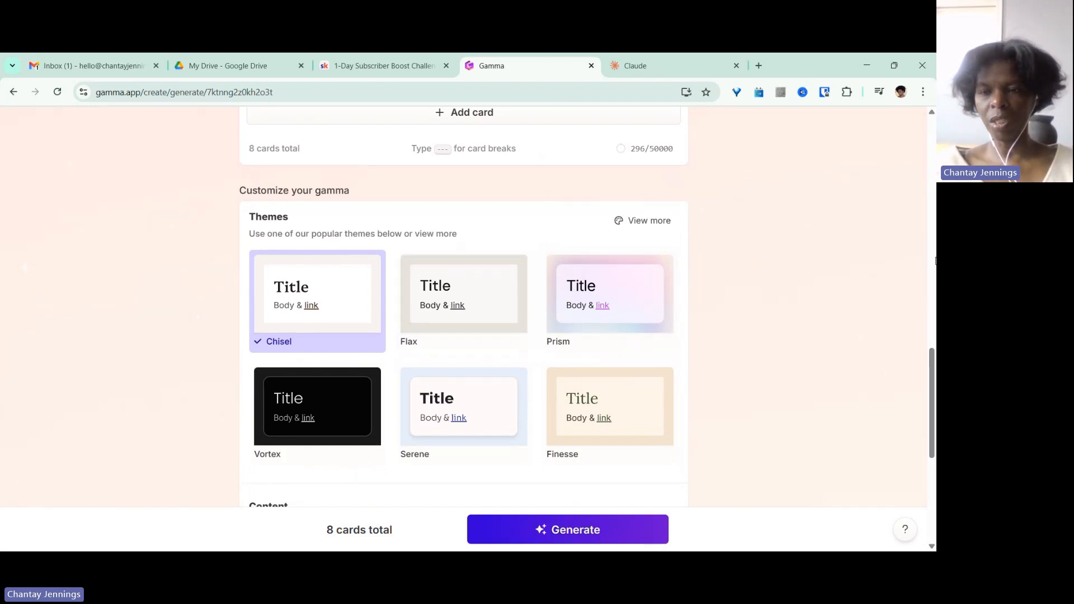
mouse_move(932, 365)
mouse_down()
mouse_move(933, 398)
mouse_move(932, 369)
mouse_up()
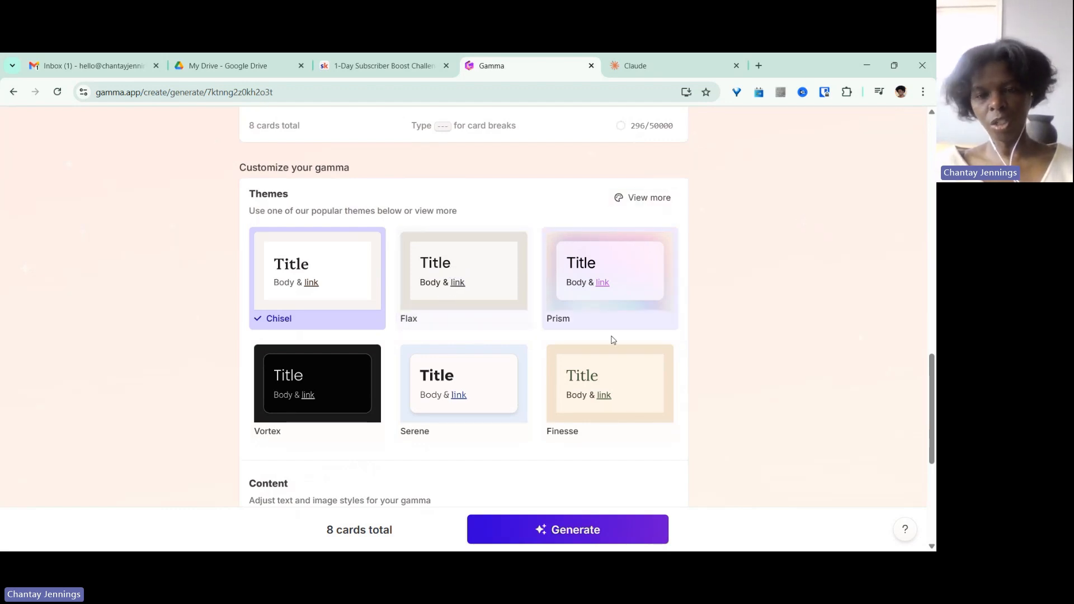
Choose the Finesse theme and keep AI images as the image source.
click(605, 370)
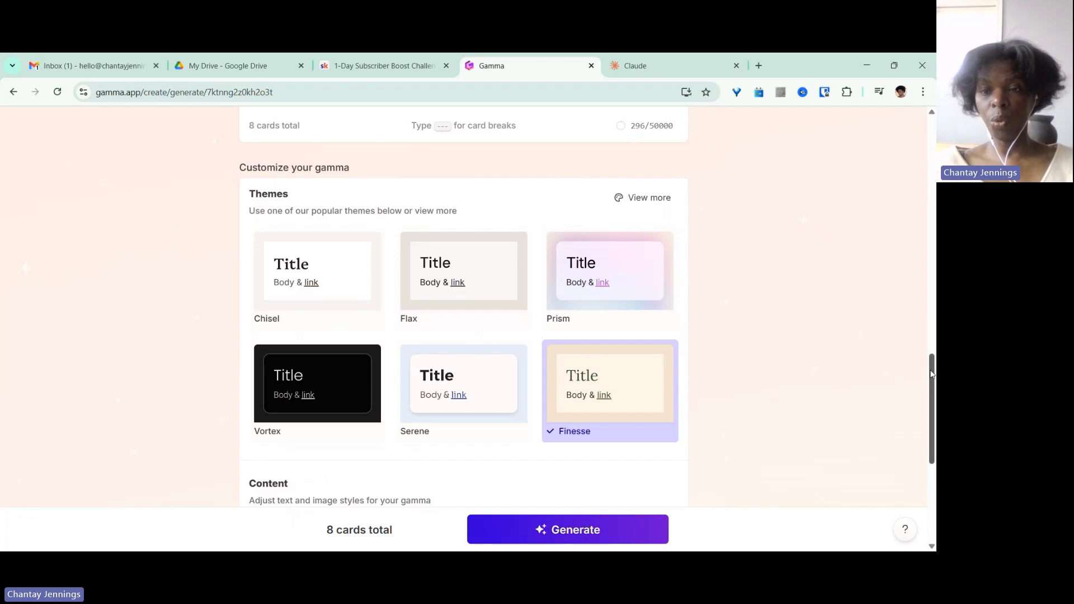
drag(931, 376, 934, 450)
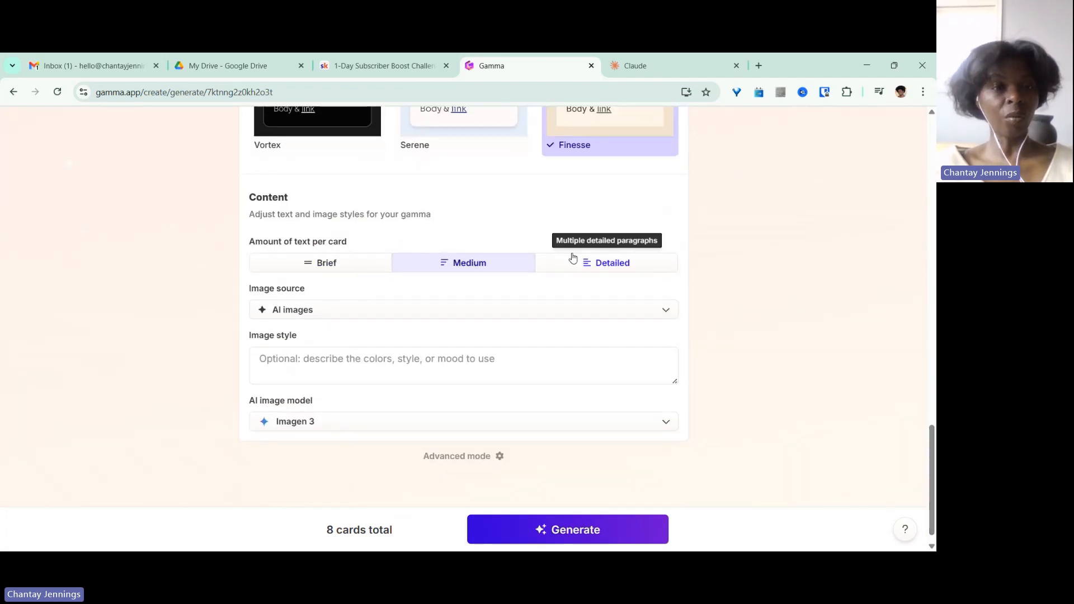
click(320, 312)
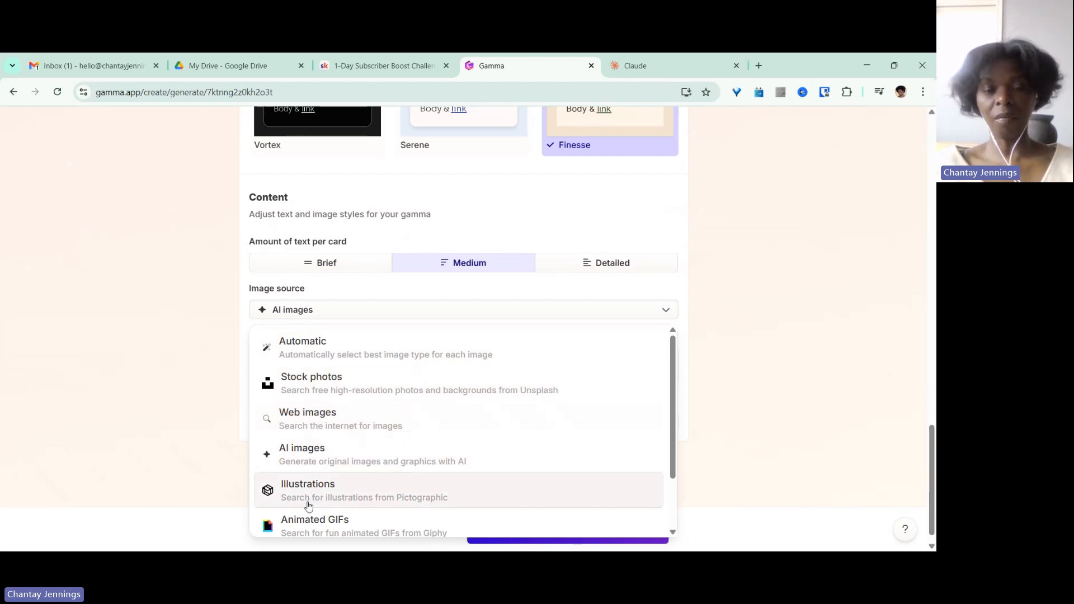
click(304, 456)
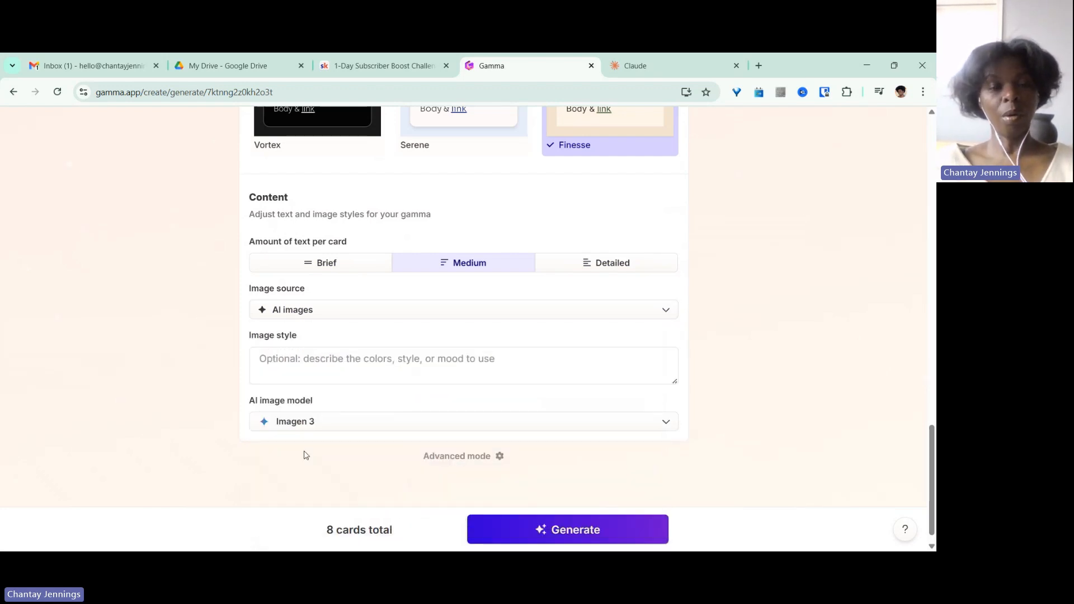
Set the image style to 'neutral colors' and generate the presentation.
click(303, 367)
text(n)
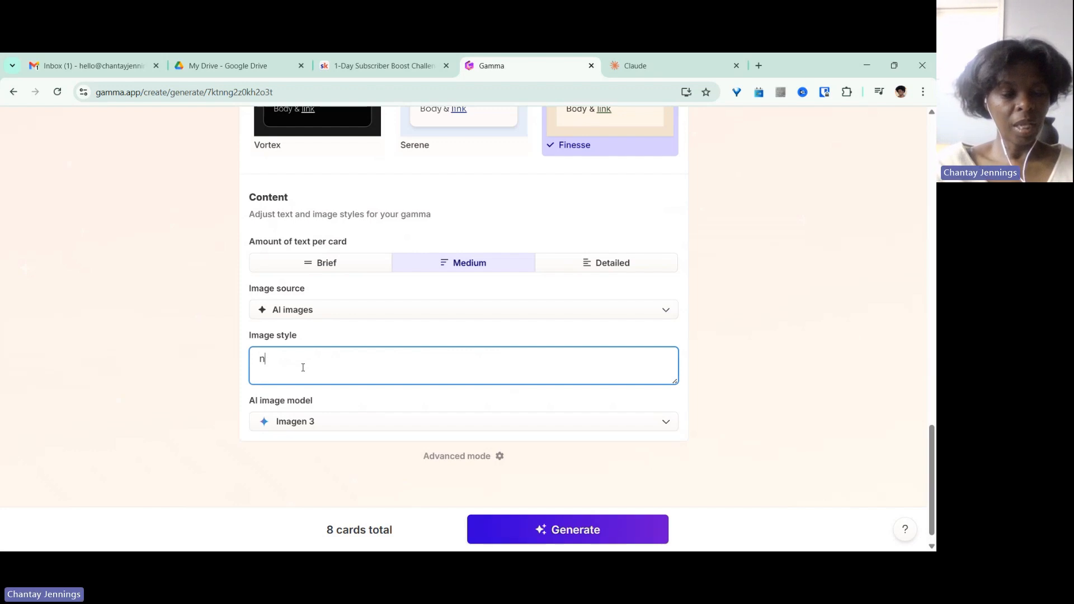
text(eutral colors)
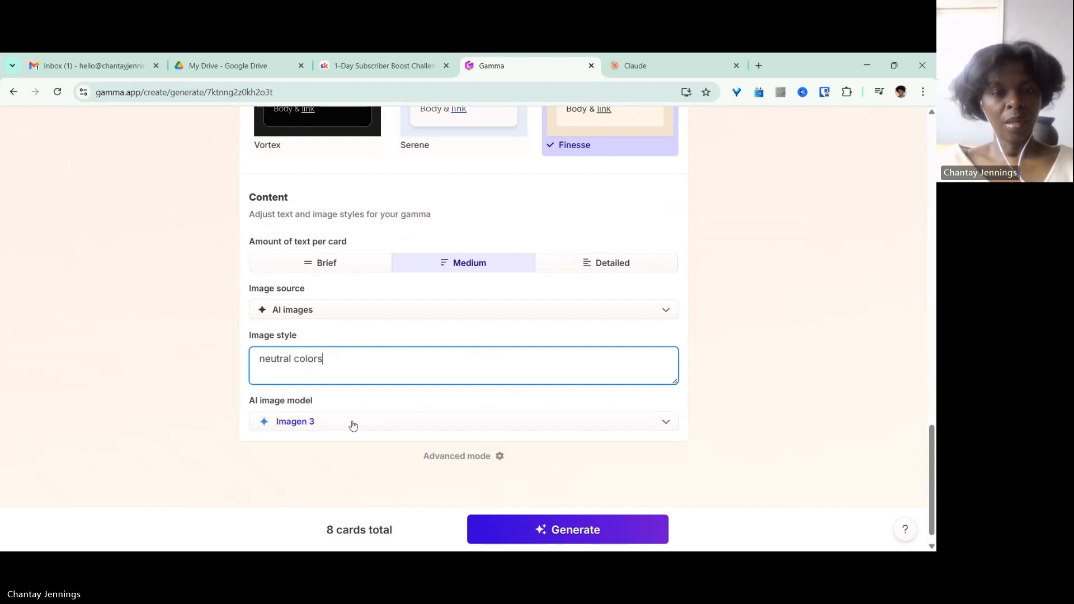
click(550, 529)
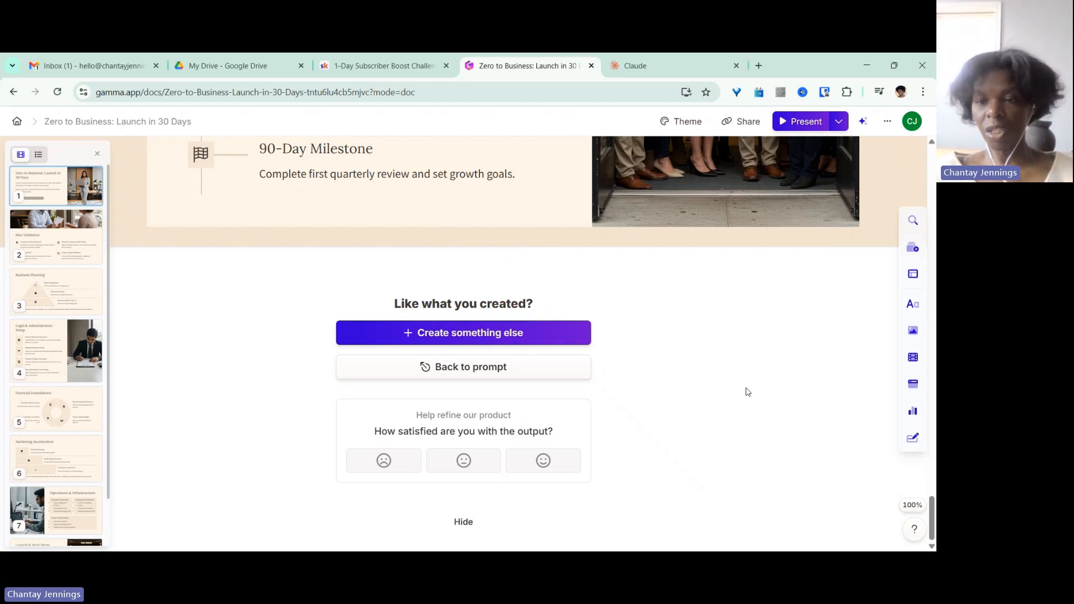
Cut the two introductory paragraphs from the title card of the generated presentation.
drag(933, 515, 918, 152)
scroll(924, 169, down, 2)
scroll(494, 311, up, 2)
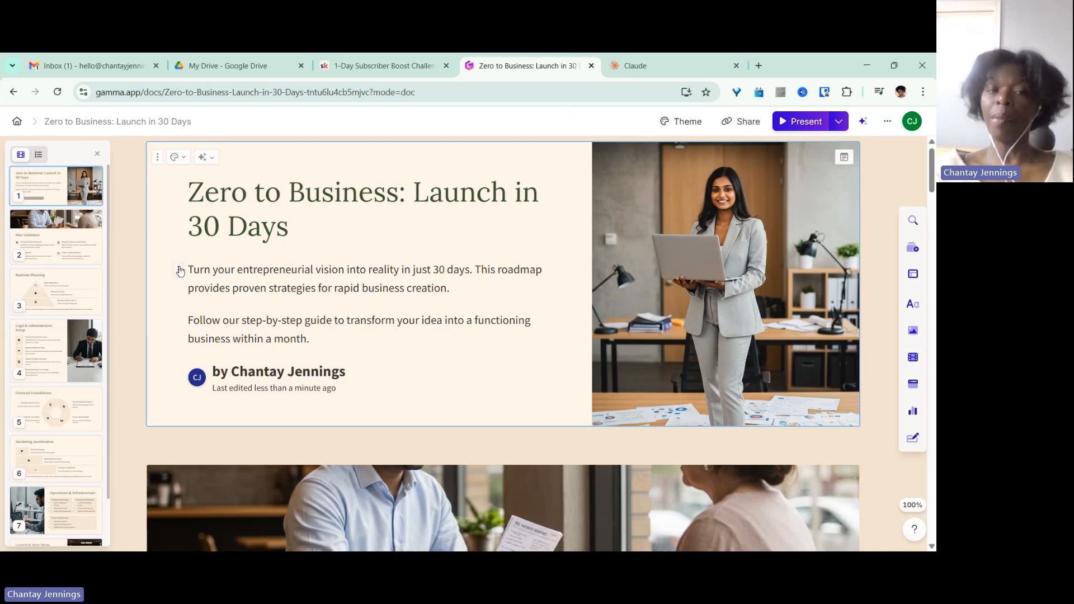
click(189, 271)
drag(190, 271, 354, 351)
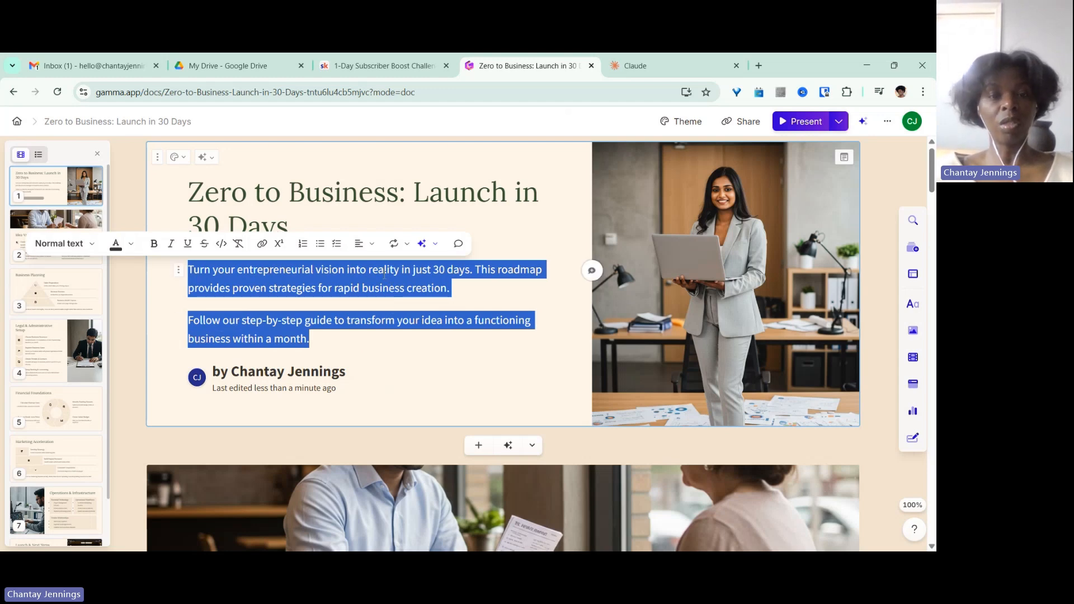
right_click(384, 274)
click(443, 254)
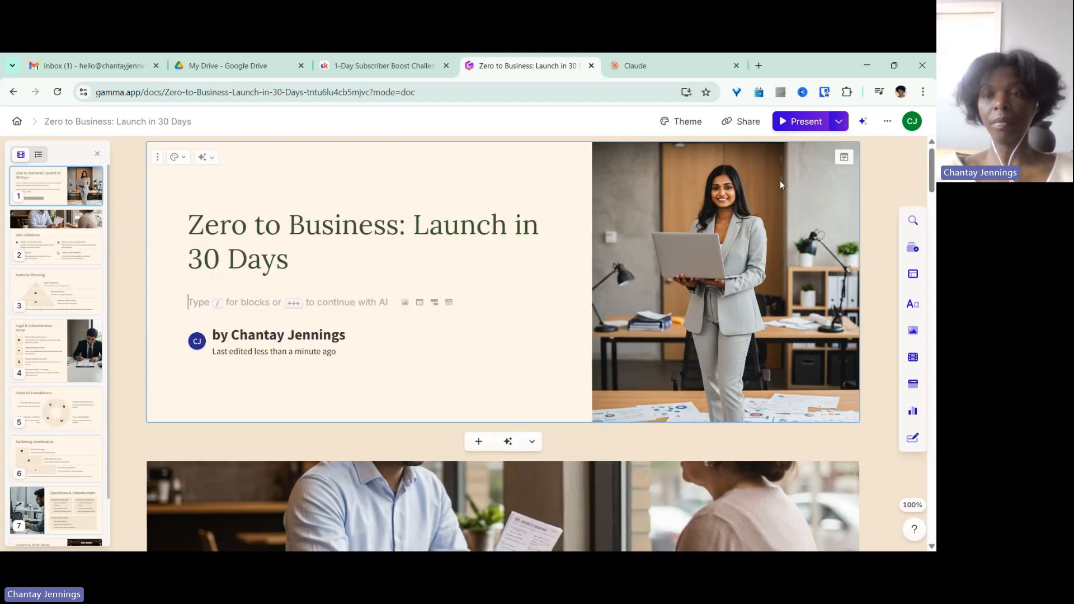
Open the title card's speaker notes and paste the cut paragraphs into them.
click(844, 158)
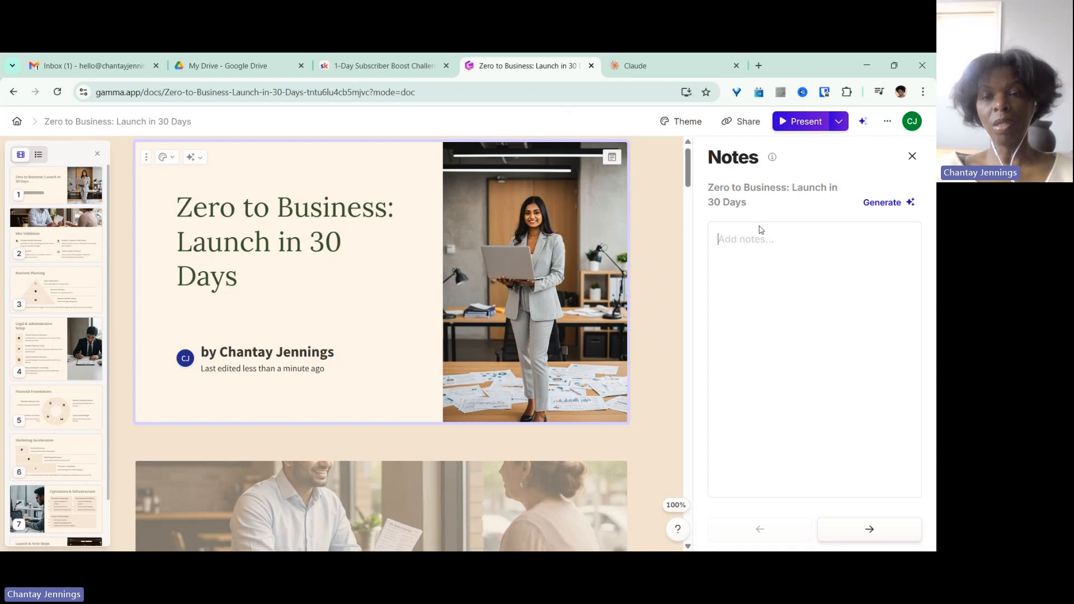
right_click(727, 236)
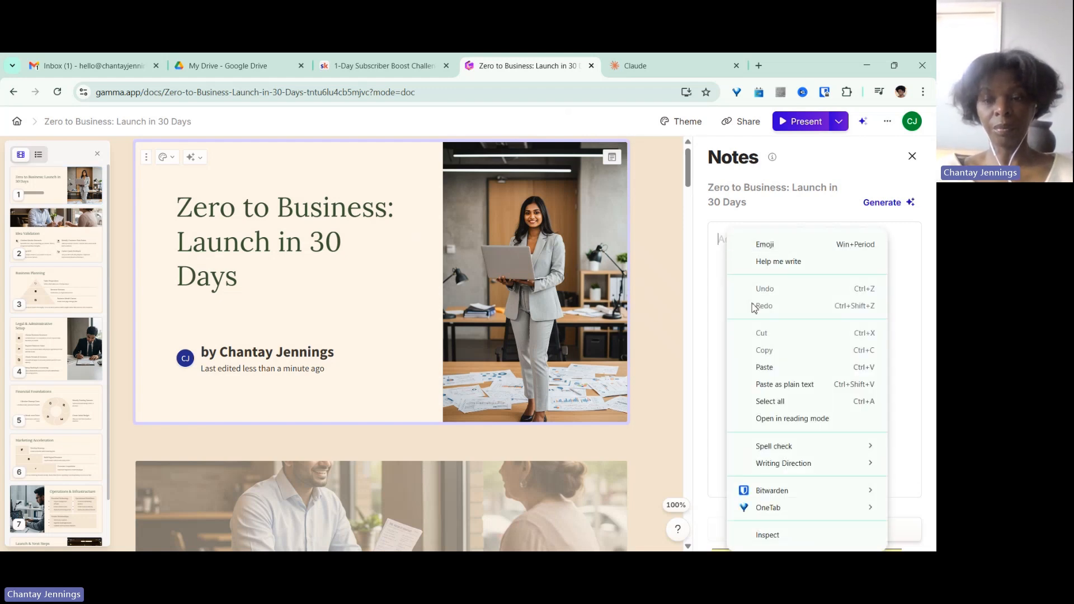
click(762, 367)
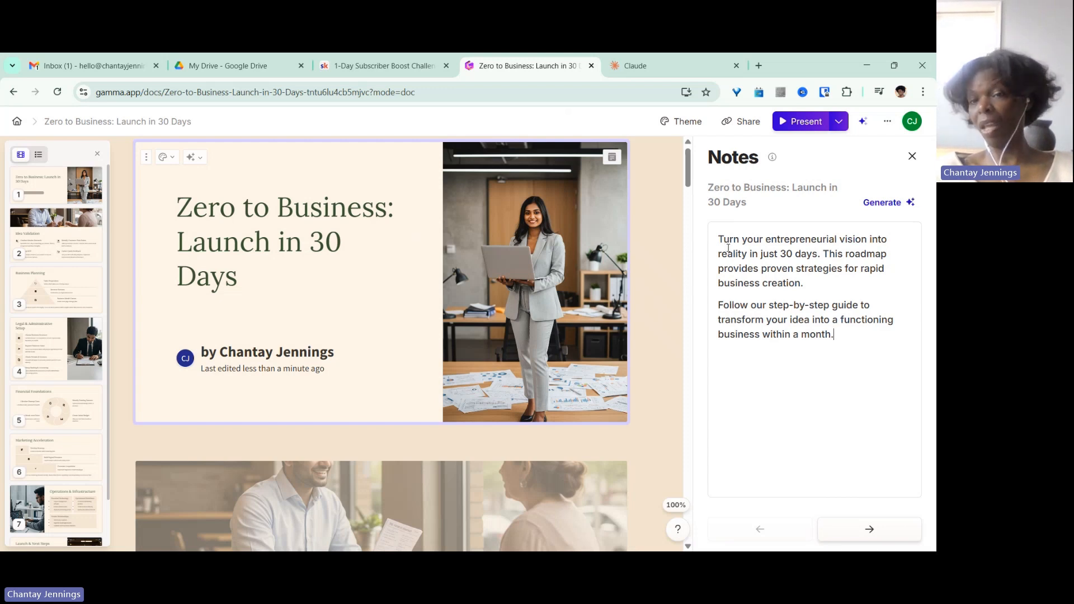
Replace the title card's notes with AI-generated speaker notes and scroll through them.
click(887, 202)
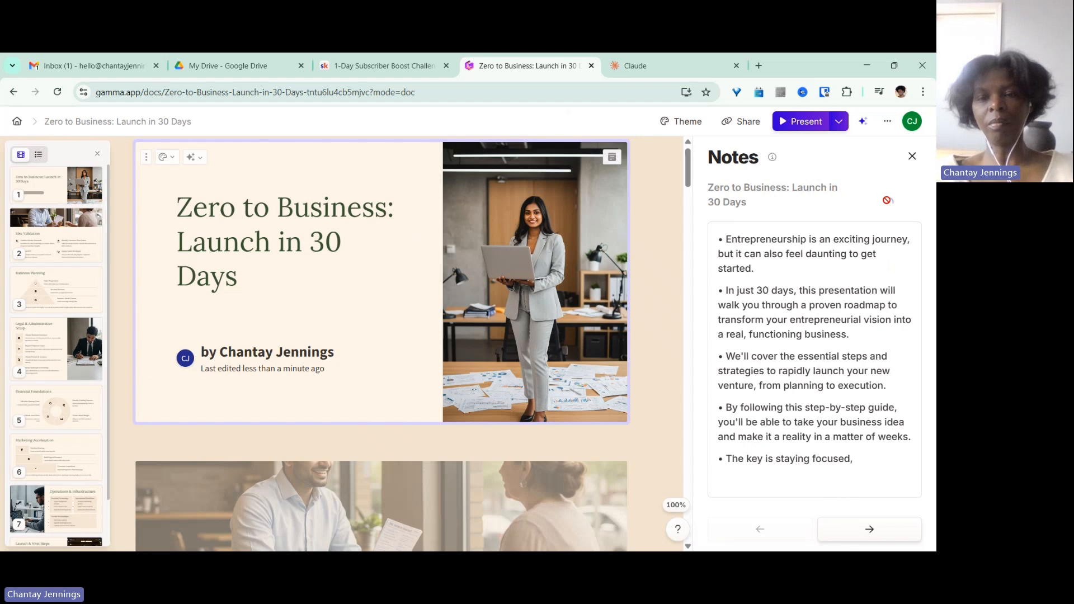
drag(917, 246, 924, 290)
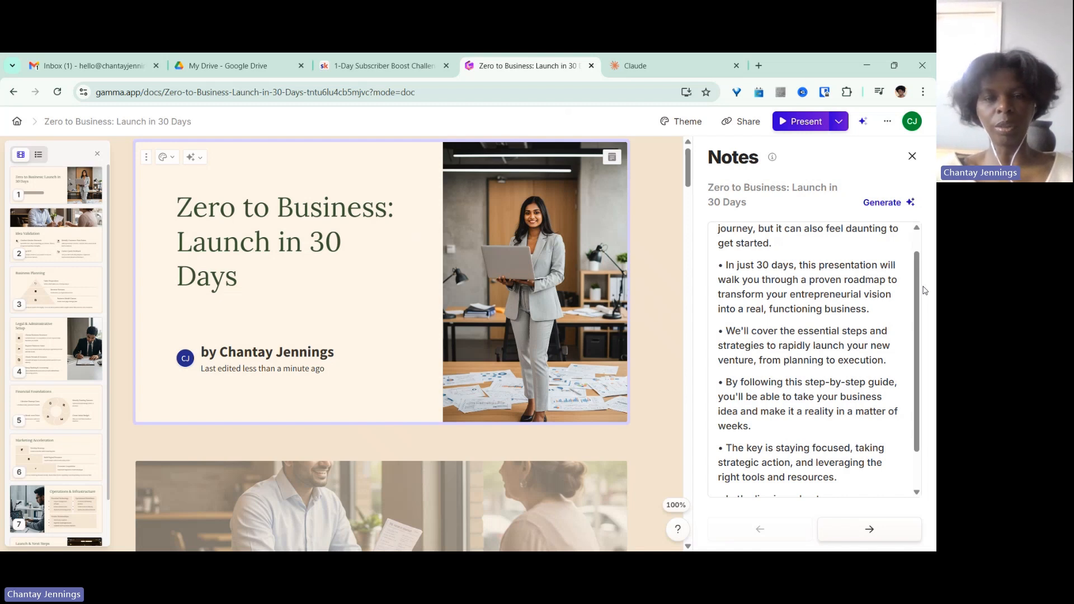
Examine the title card image's AI prompt, style options and generated image gallery, then close the media panel.
click(542, 169)
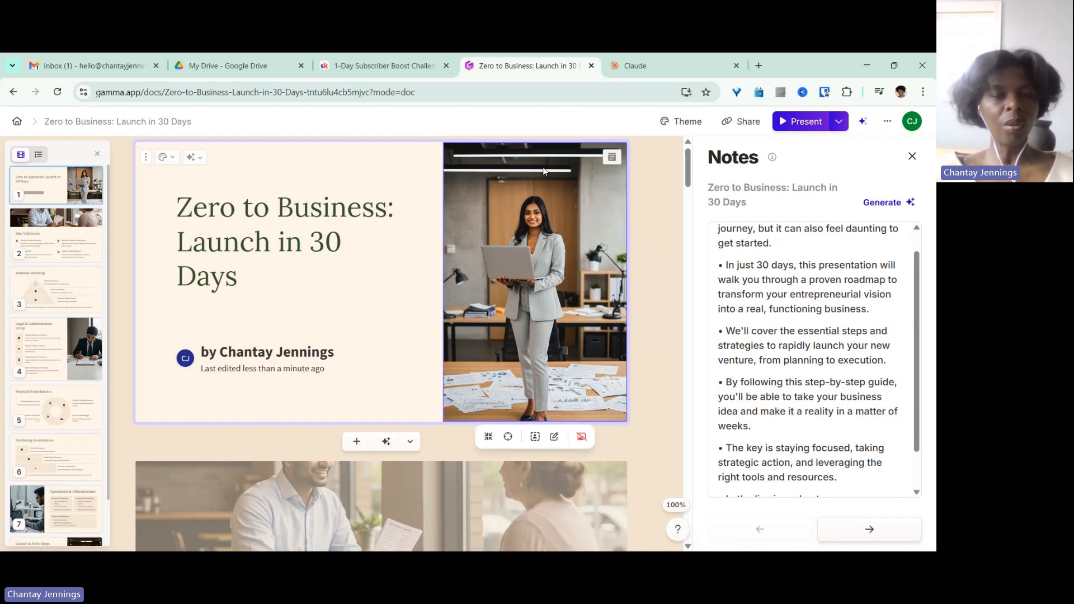
click(553, 439)
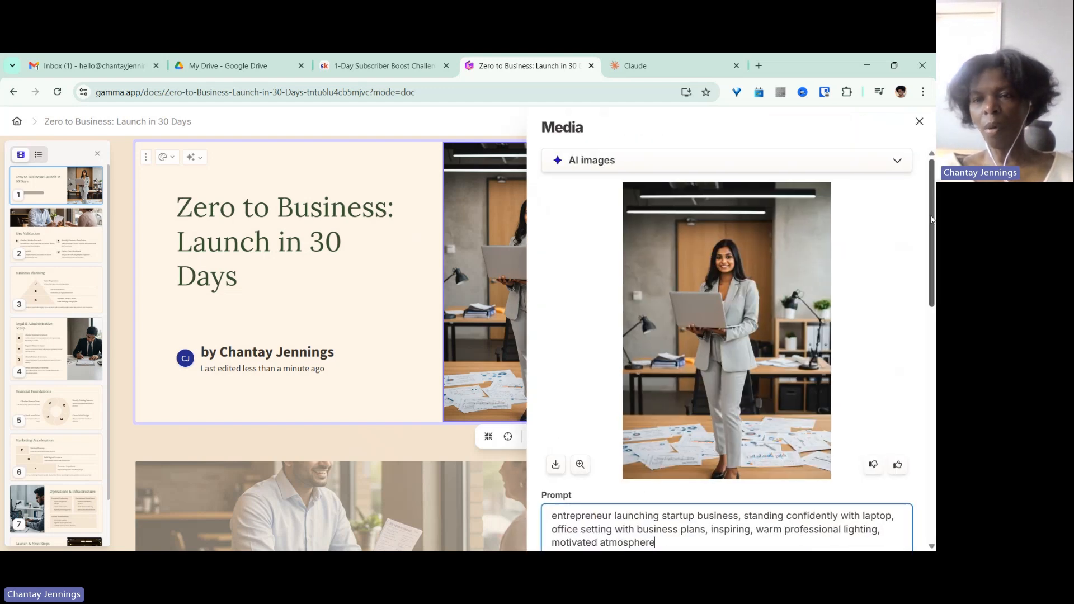
drag(932, 219, 933, 308)
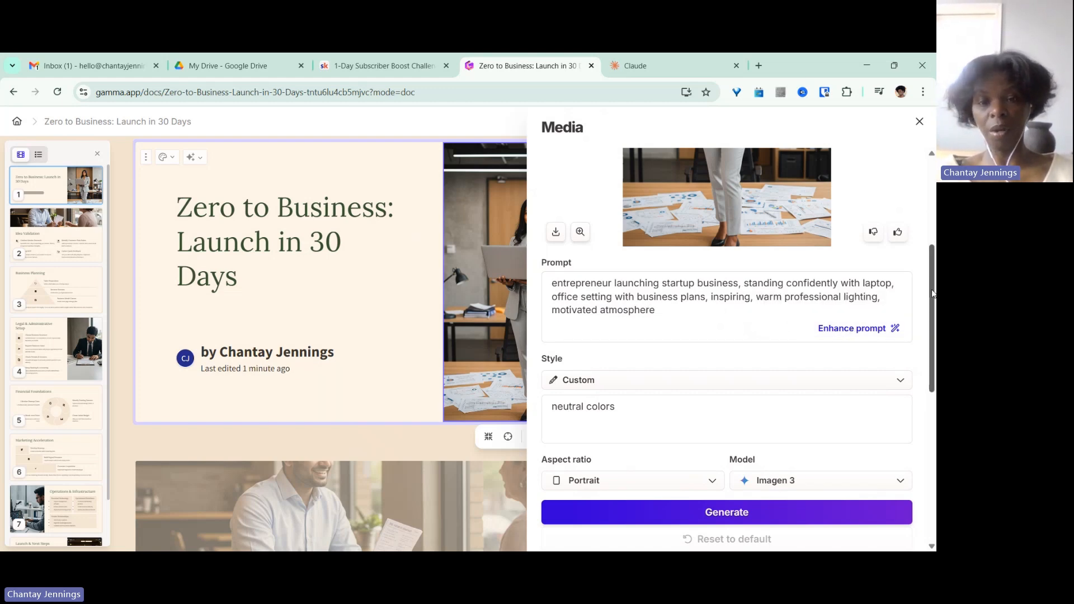
scroll(935, 339, down, 2)
drag(935, 340, 935, 351)
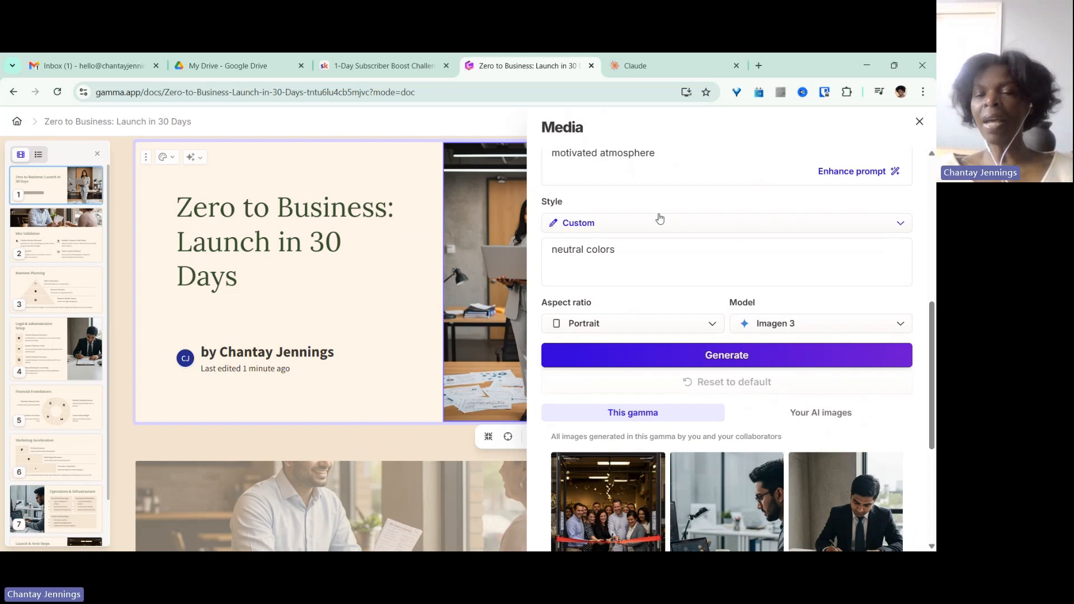
click(900, 225)
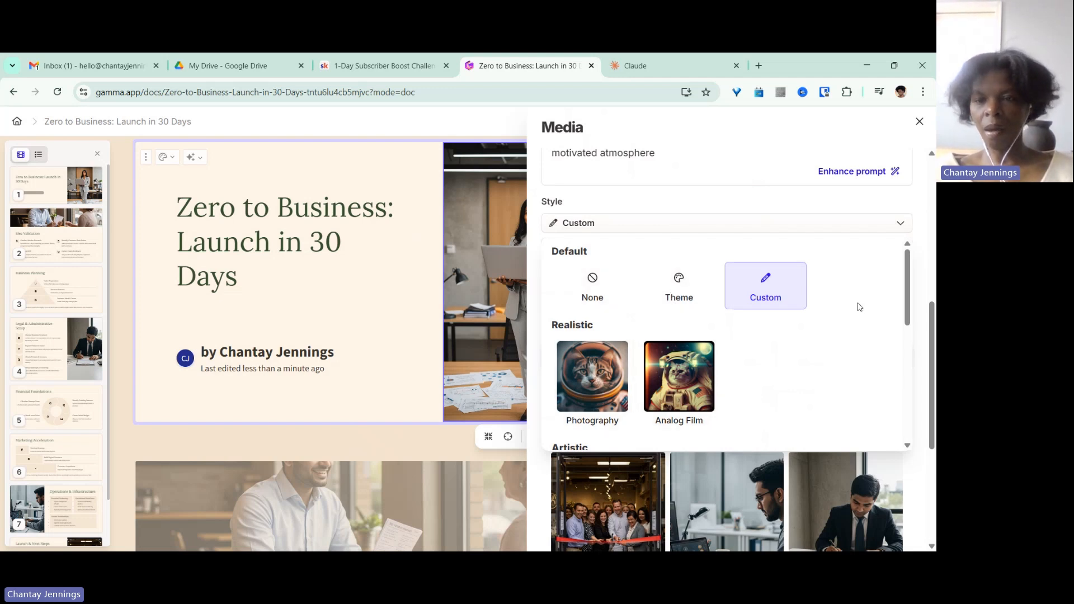
drag(908, 296, 913, 358)
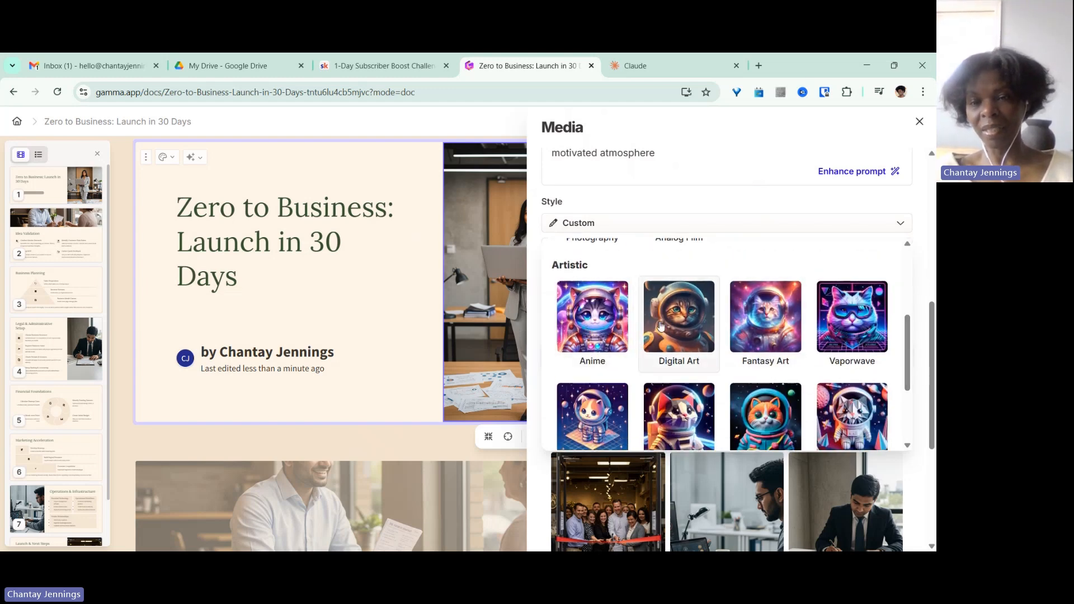
drag(910, 333, 910, 231)
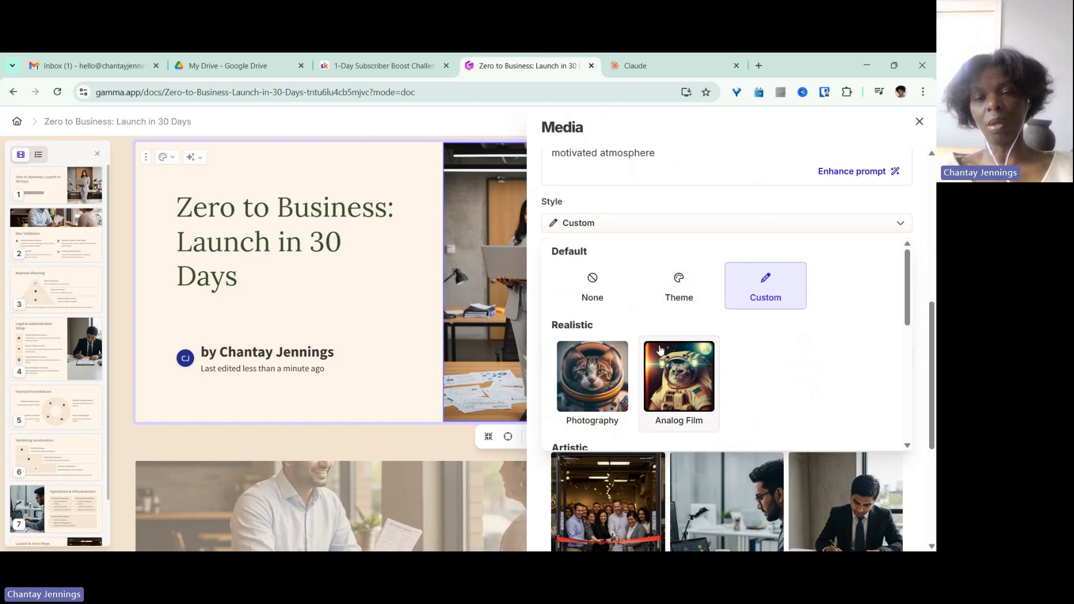
drag(931, 313, 935, 344)
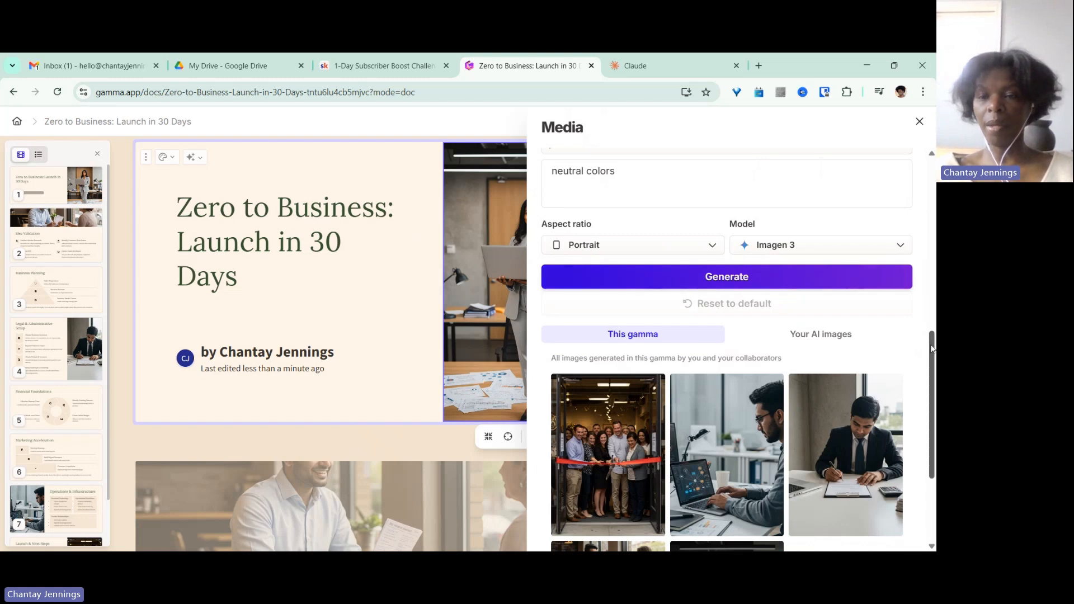
mouse_move(932, 348)
mouse_down()
mouse_move(933, 411)
mouse_move(934, 354)
mouse_up()
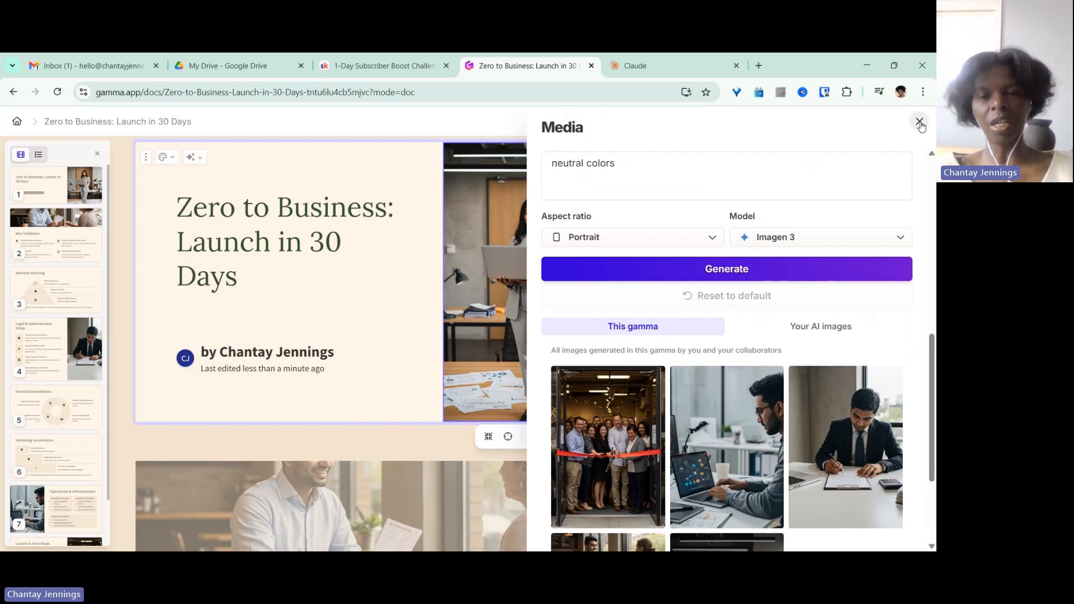
click(919, 122)
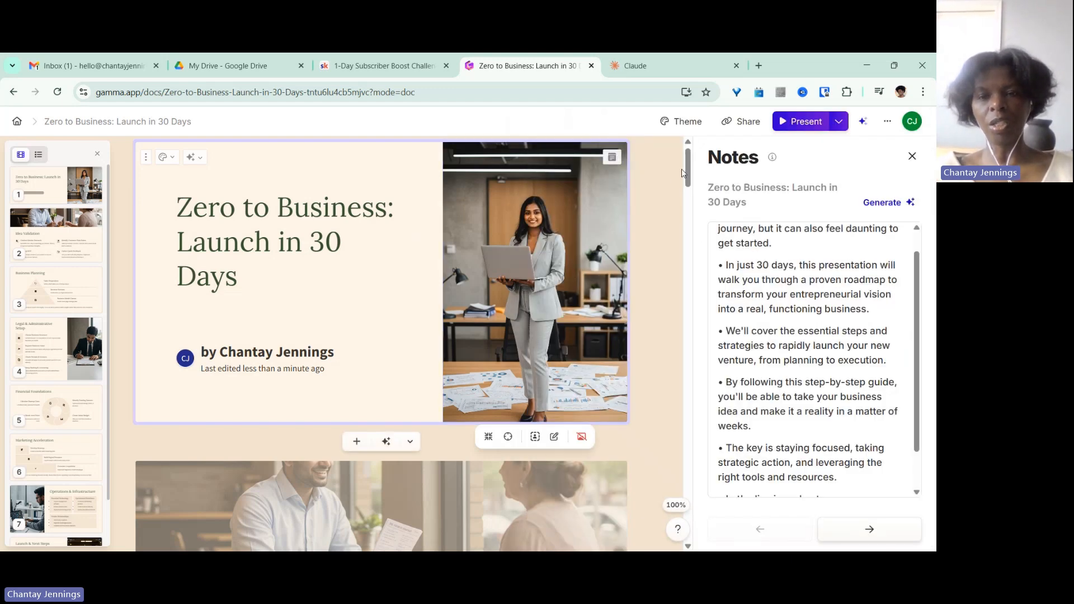
Open the speaker notes of the Idea Validation card.
scroll(559, 224, down, 8)
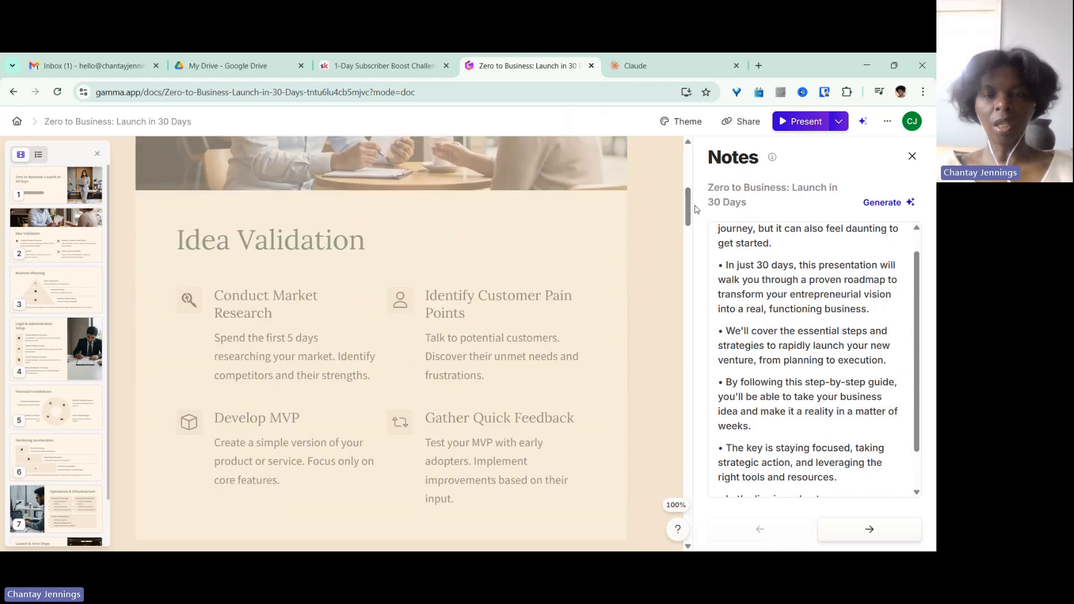
click(544, 228)
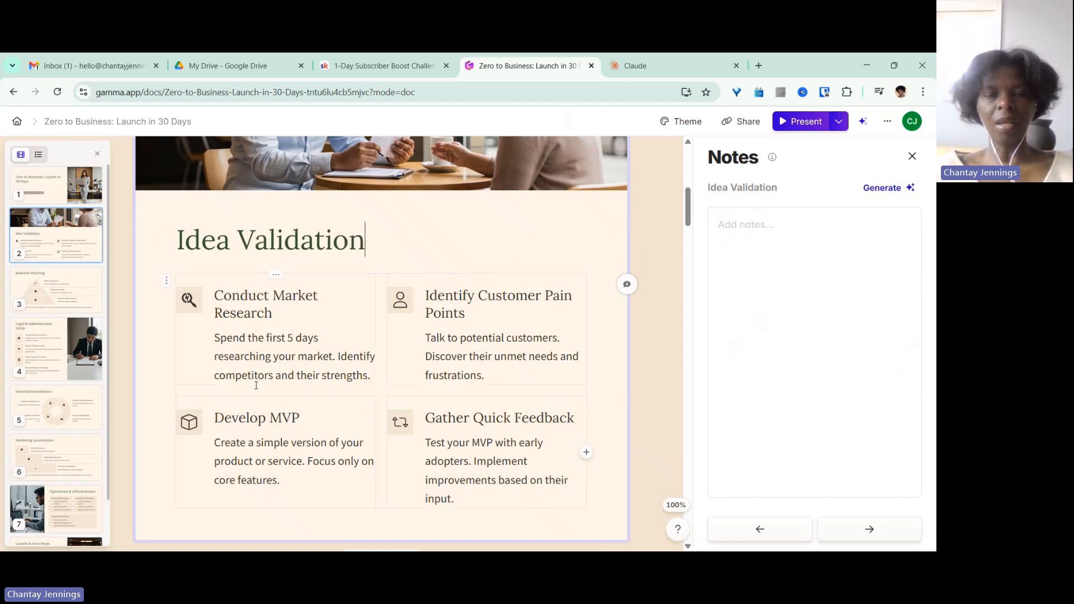
click(721, 224)
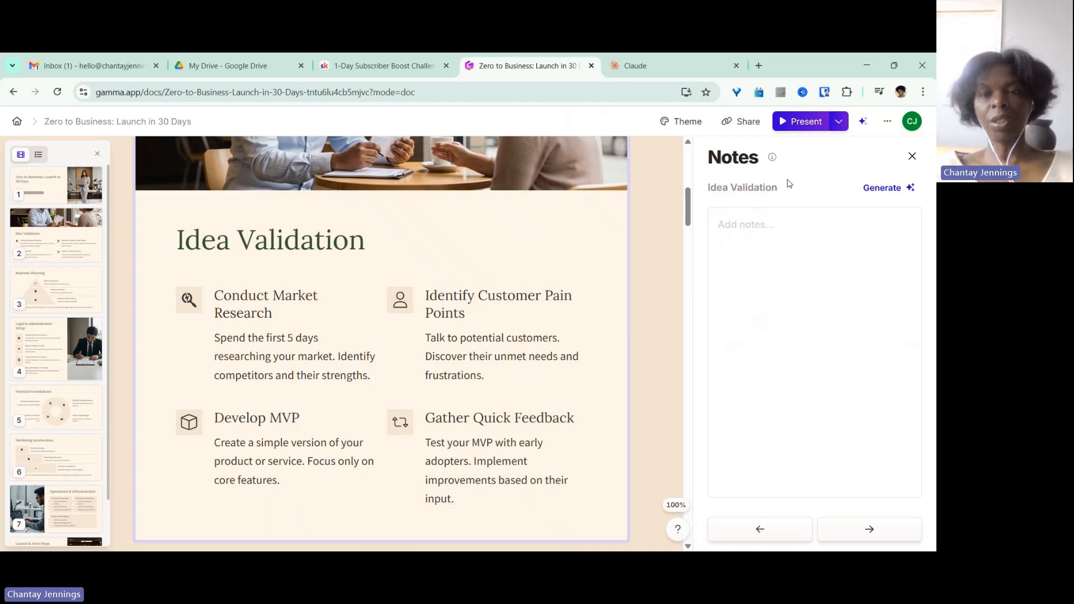
Review the presentation's export options in the share dialog, then close it.
click(741, 123)
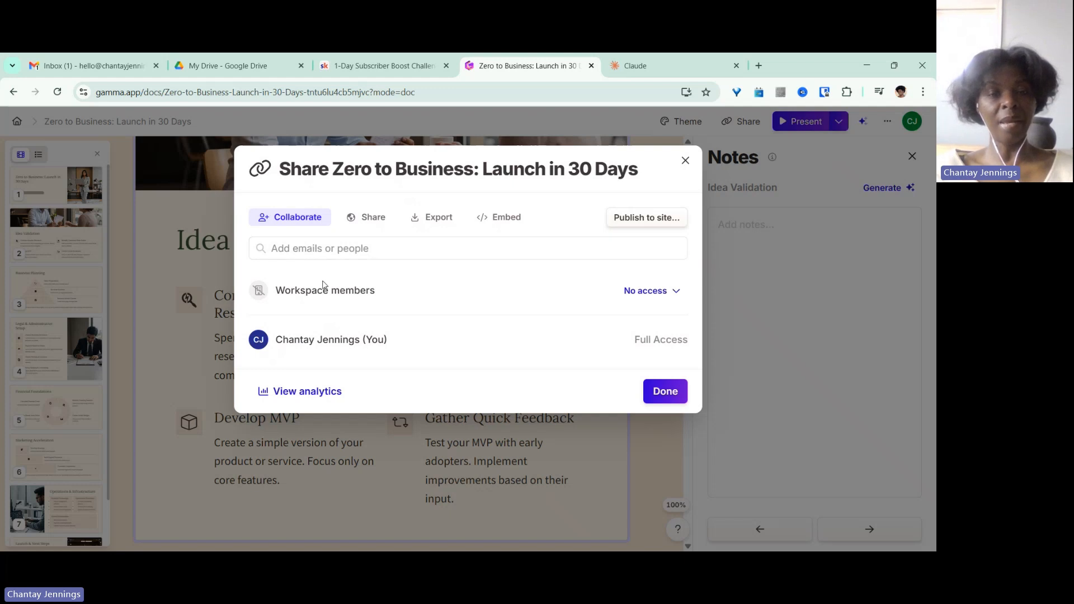
click(432, 218)
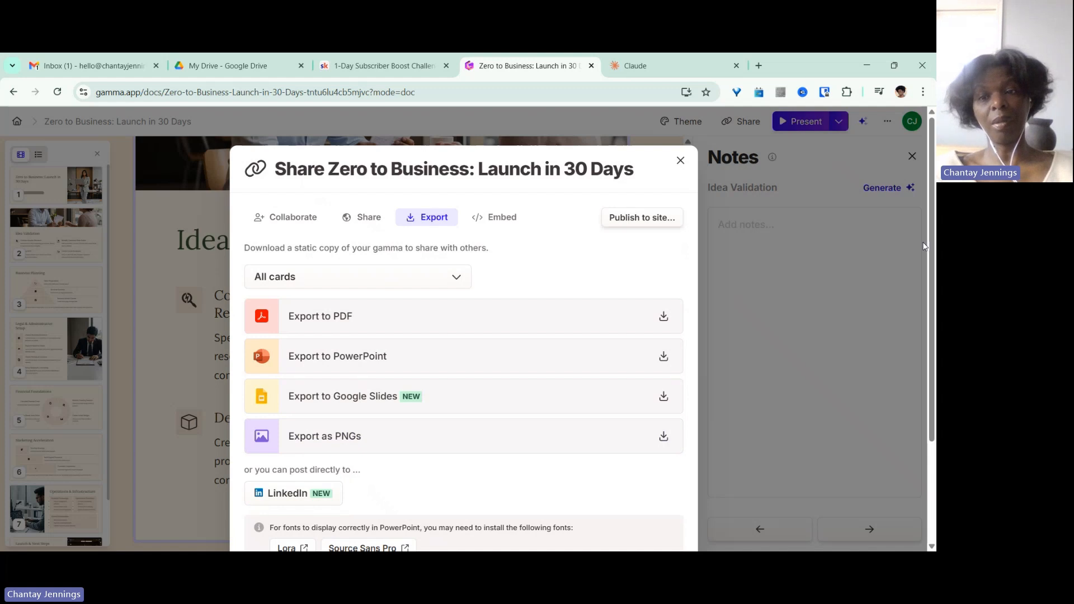
click(680, 160)
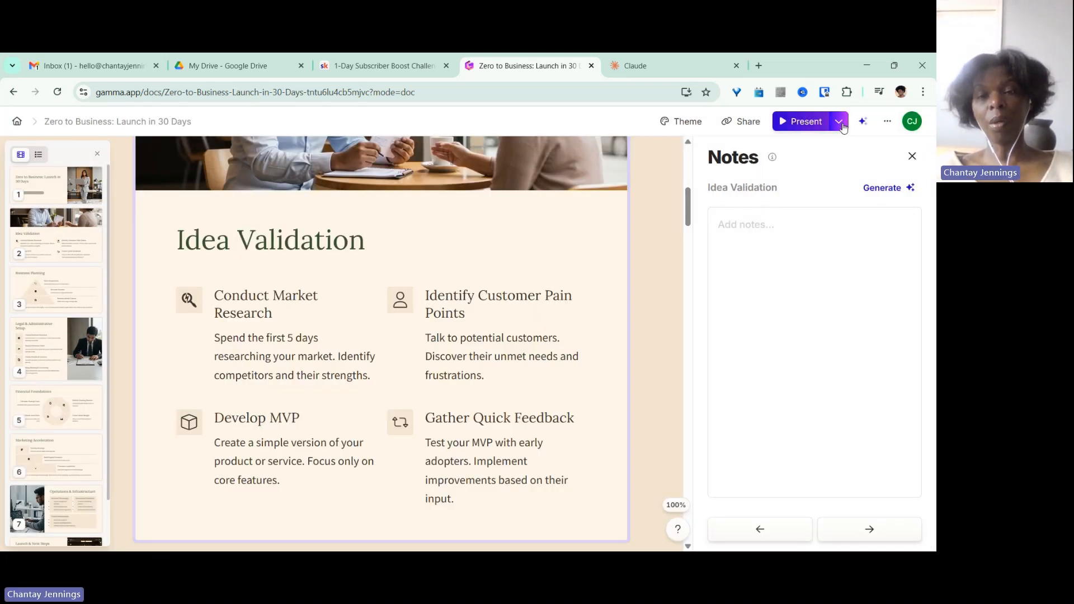
Browse the presenting options, the document menu and the theme list without changing anything.
click(839, 122)
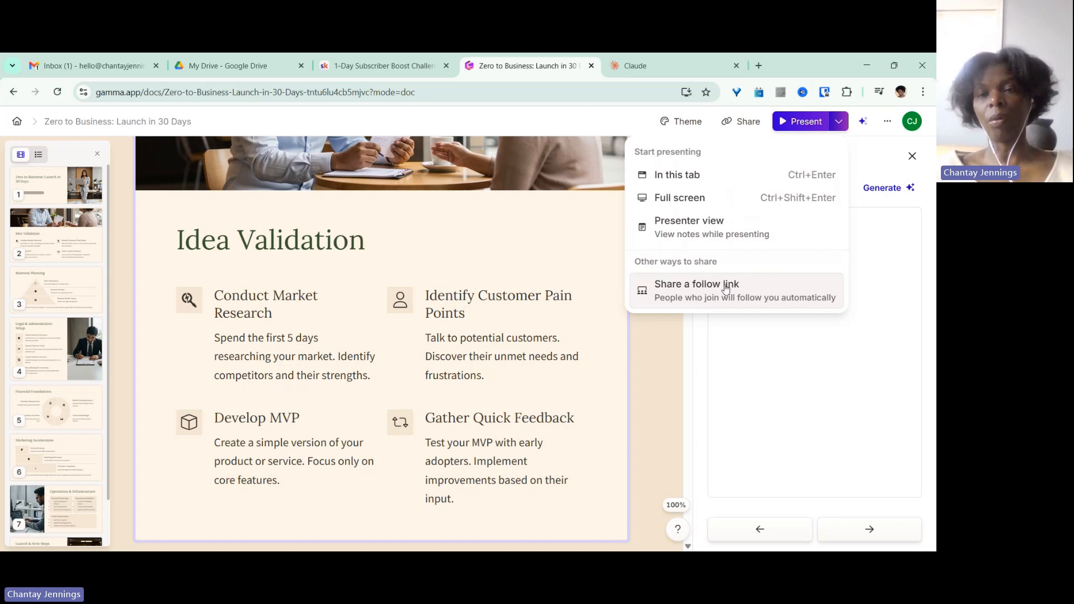
click(888, 121)
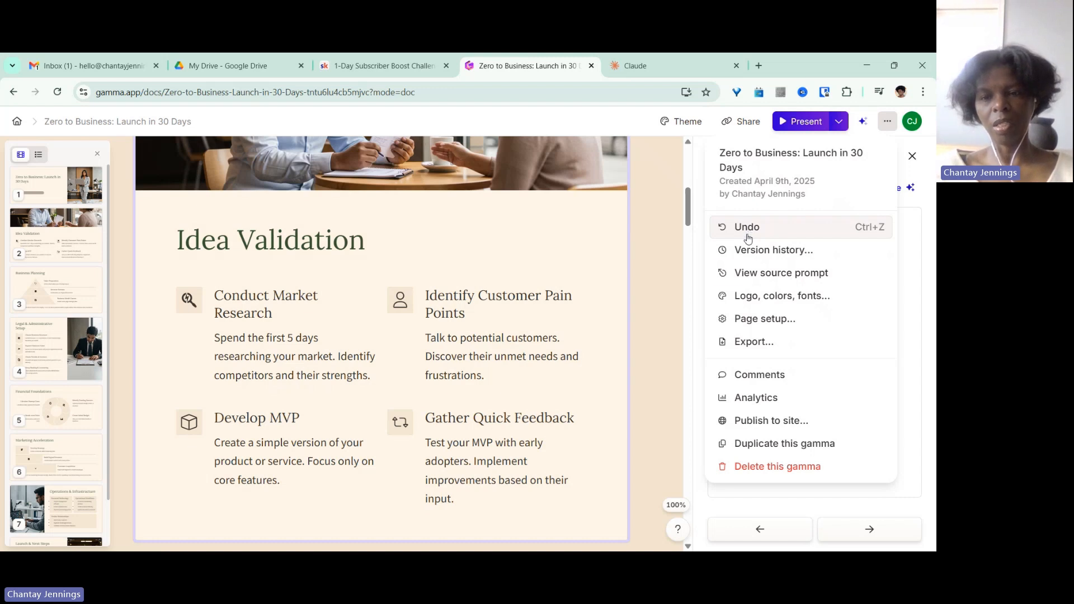
click(778, 302)
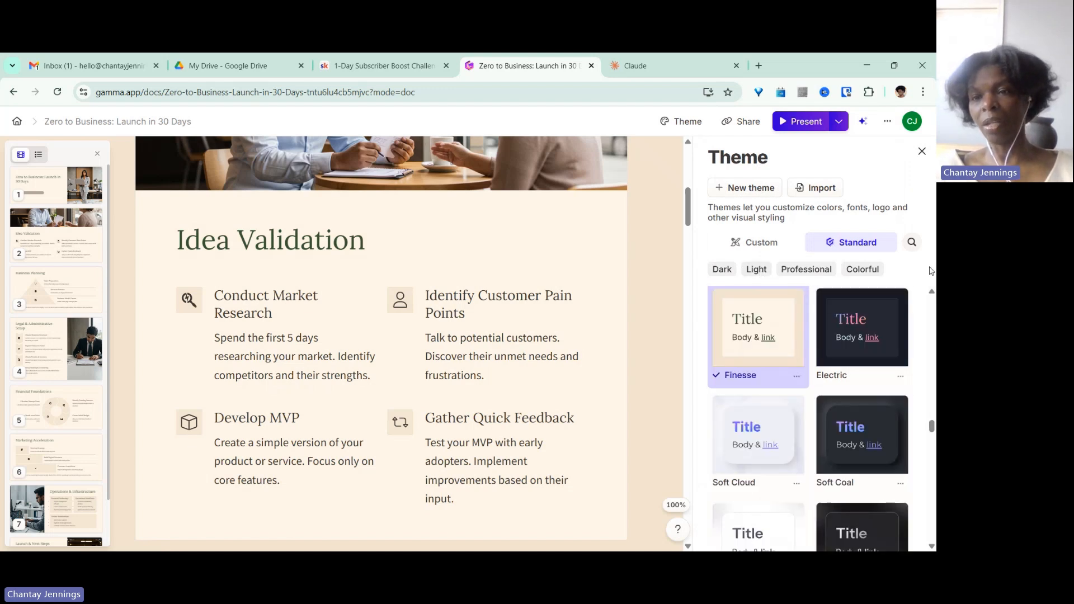
mouse_move(932, 425)
mouse_down()
mouse_move(933, 500)
mouse_move(931, 437)
mouse_up()
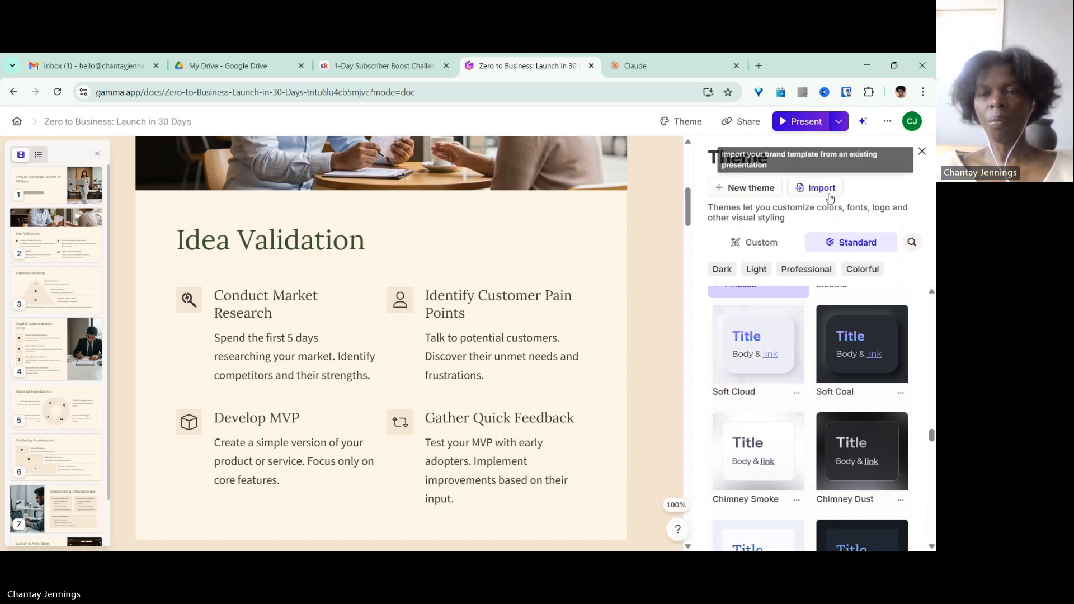
click(922, 153)
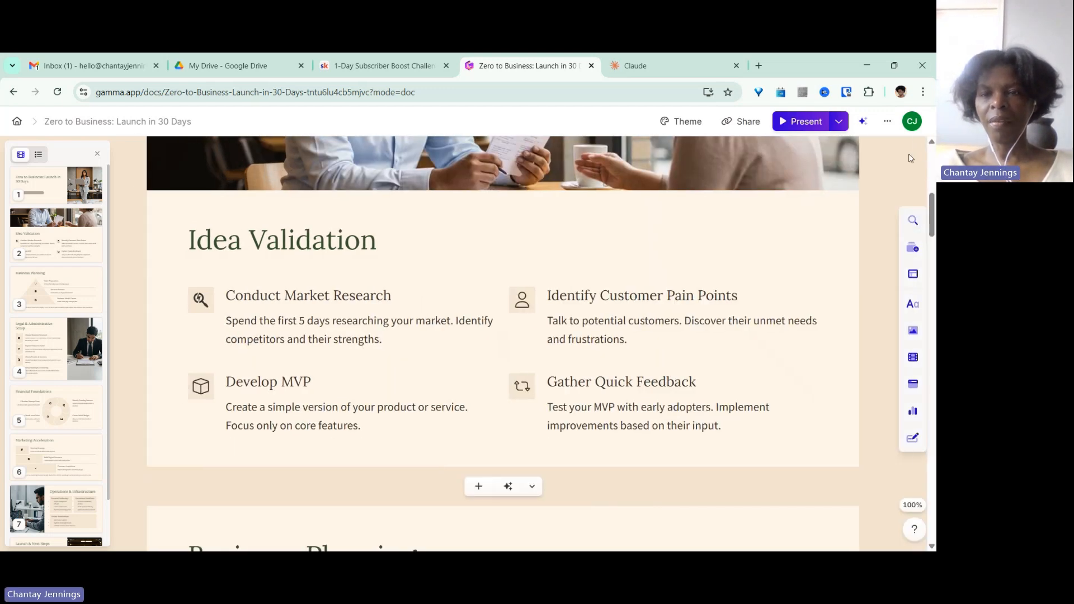
click(887, 125)
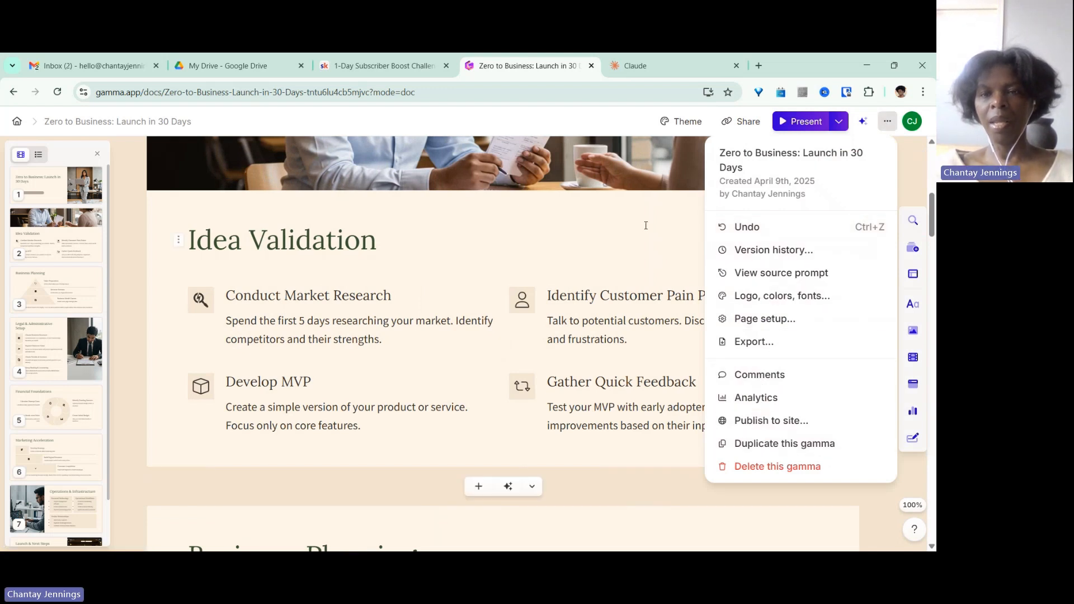
click(659, 211)
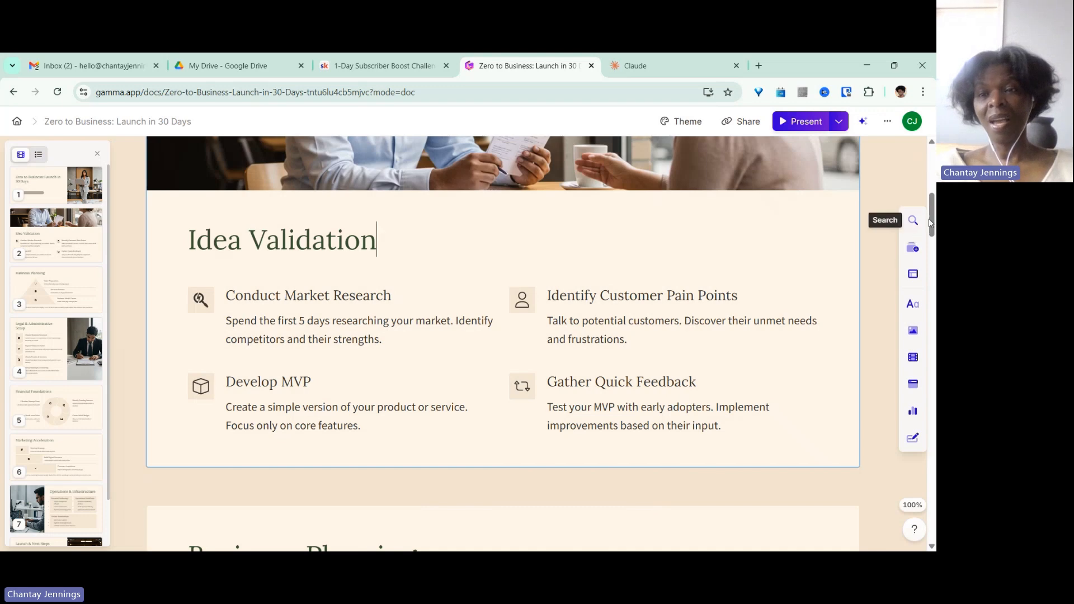
Insert an empty Google Form embed below Setup Banking & Accounting on the Legal & Administrative Setup card.
drag(933, 224, 934, 302)
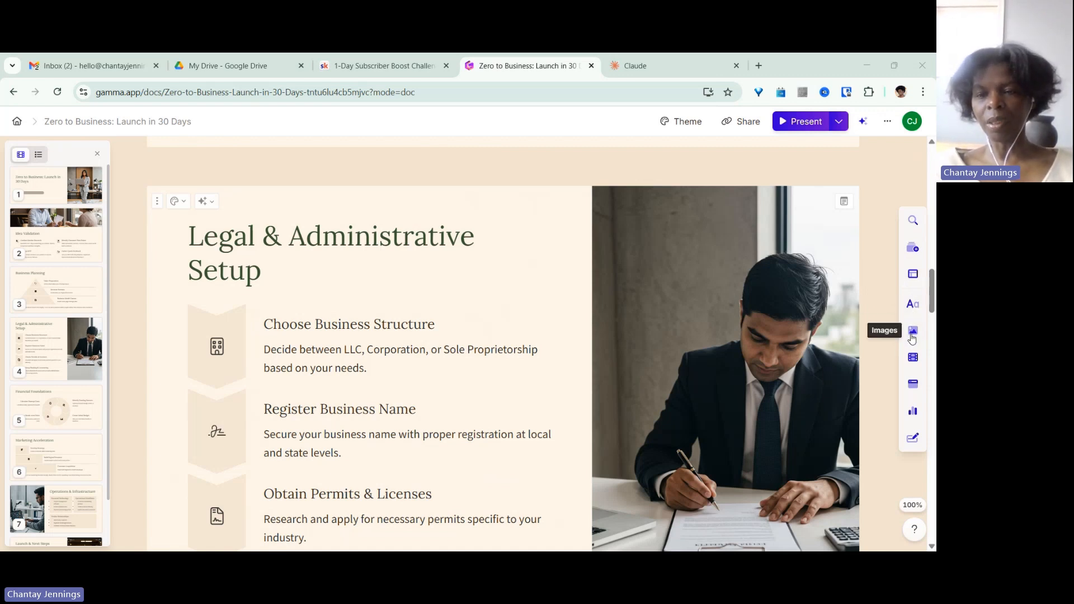
click(913, 357)
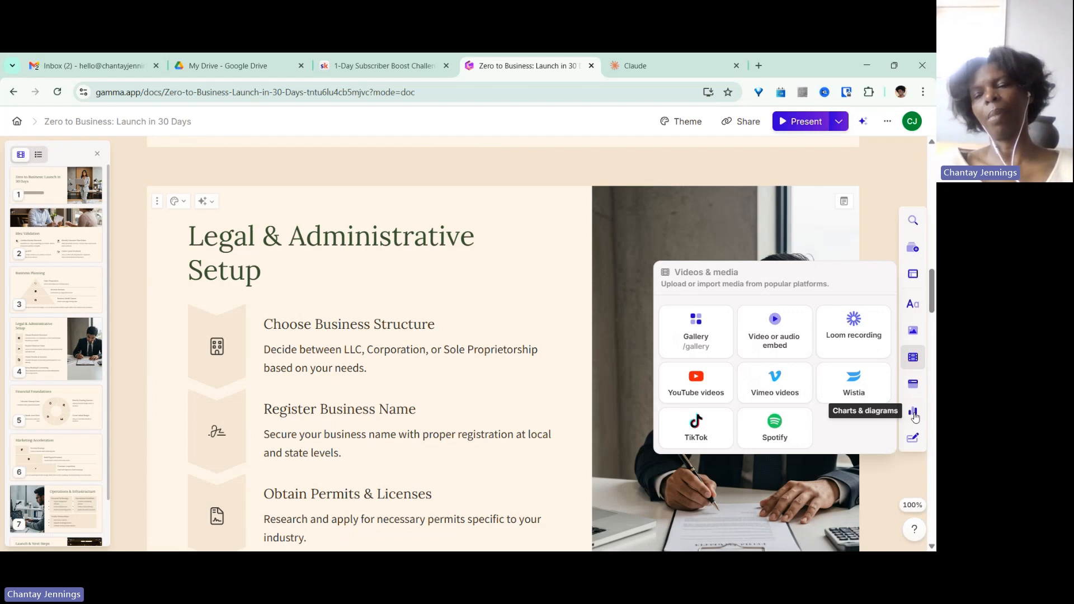
click(914, 439)
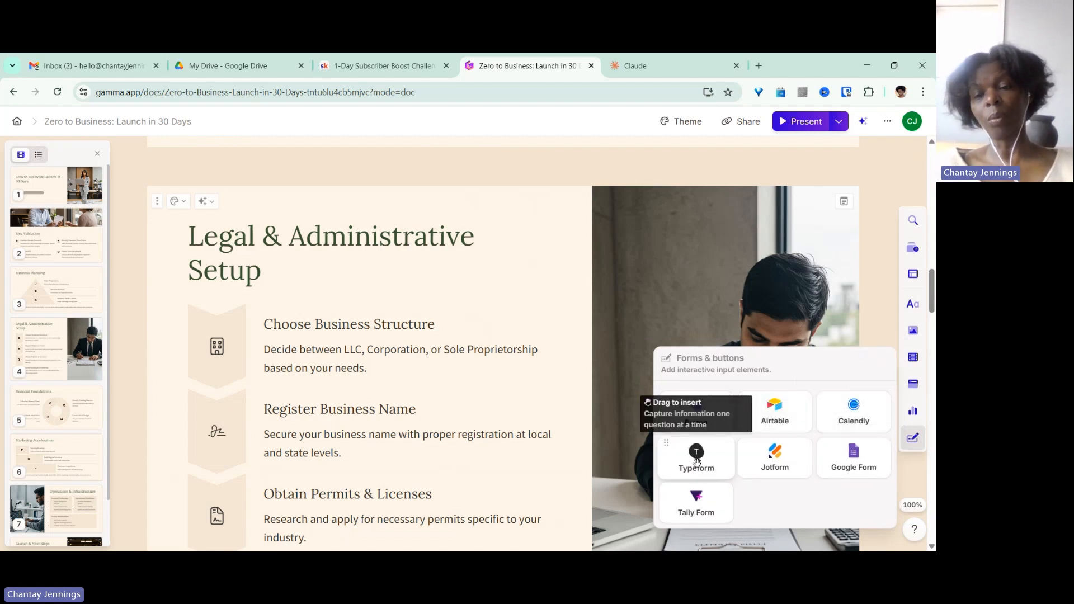
click(853, 456)
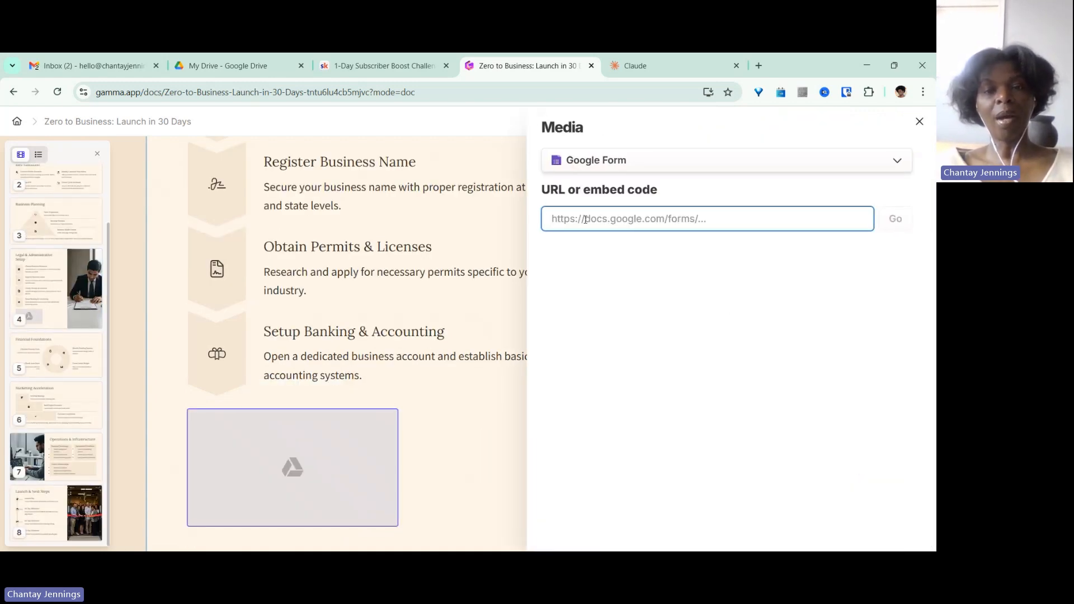
click(886, 160)
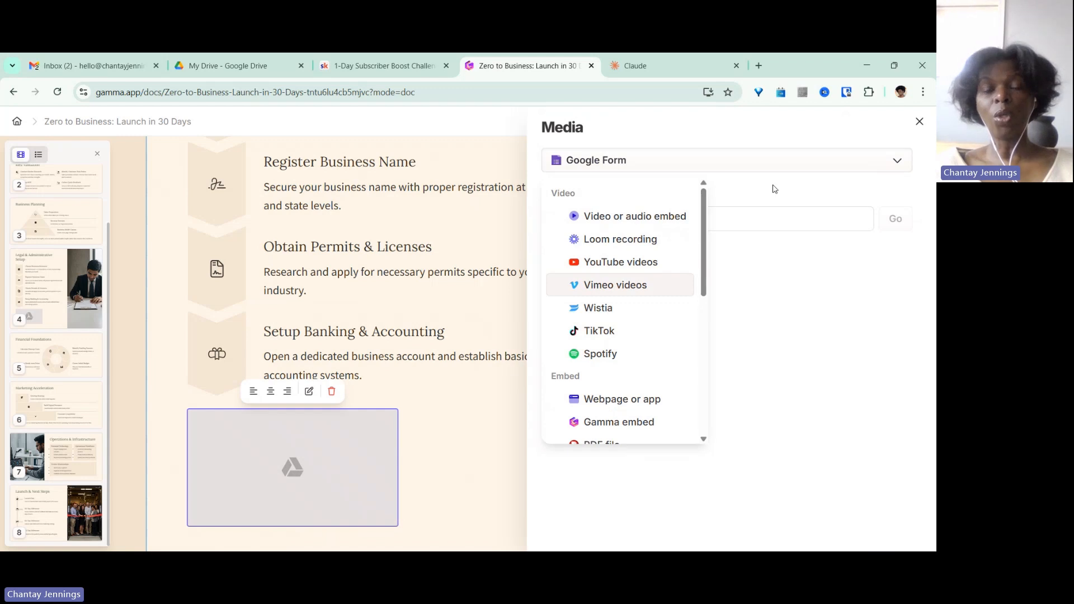
click(707, 191)
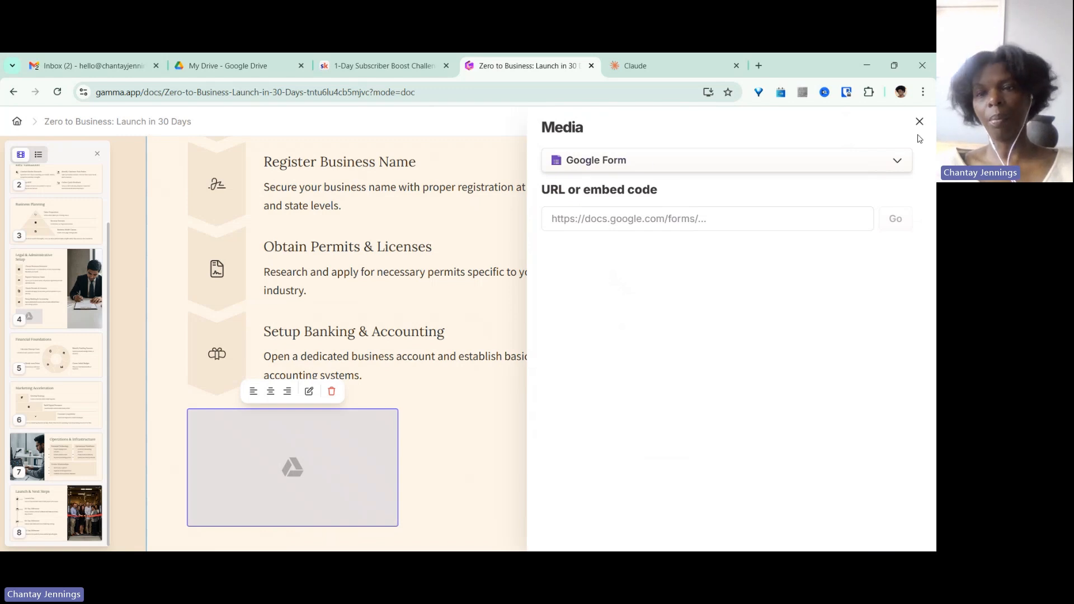
click(920, 122)
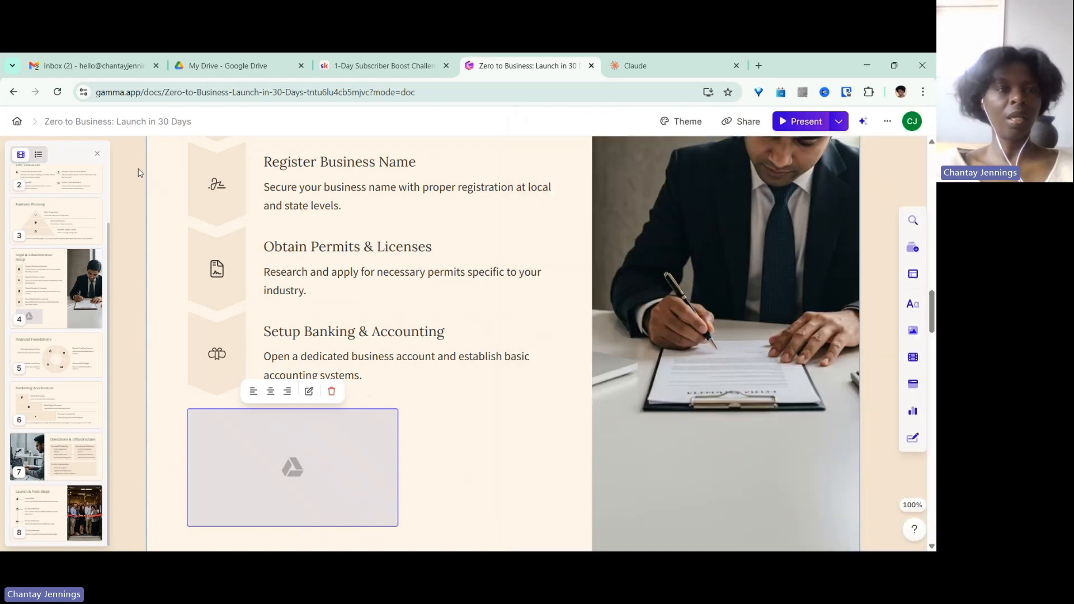
Open the 'Escape, Elevate, Expand in Italy' gamma and examine its embedded Retreat Application Form.
click(20, 124)
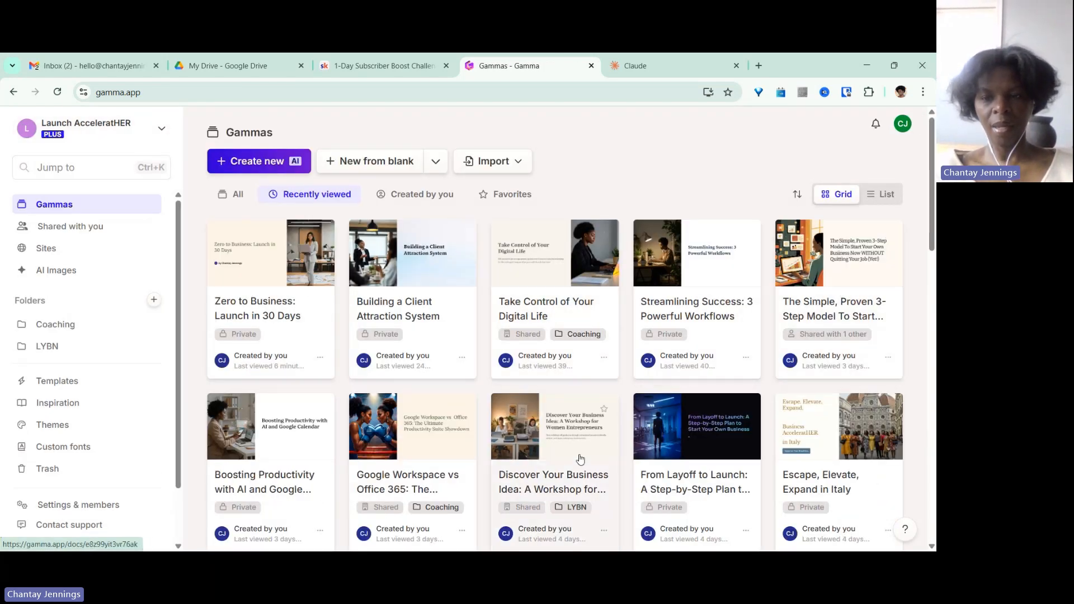
click(834, 430)
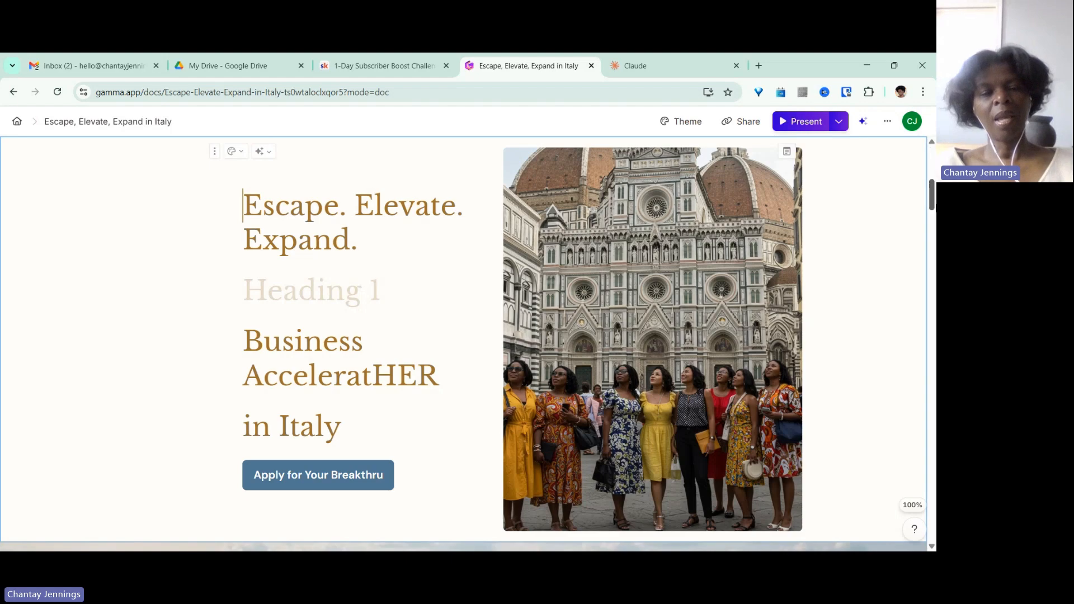
scroll(932, 207, down, 10)
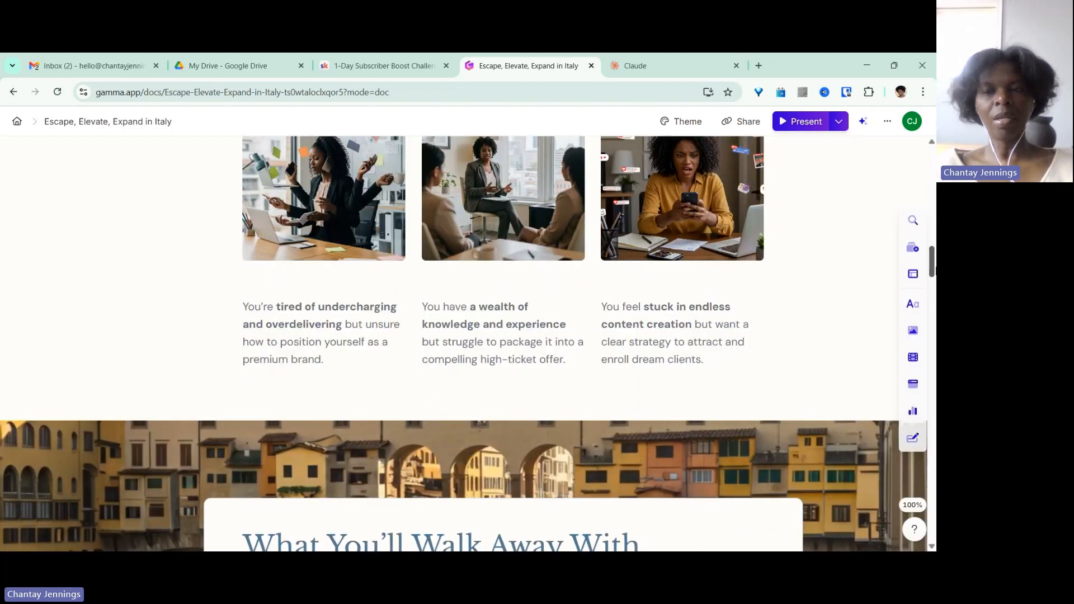
drag(933, 270, 932, 520)
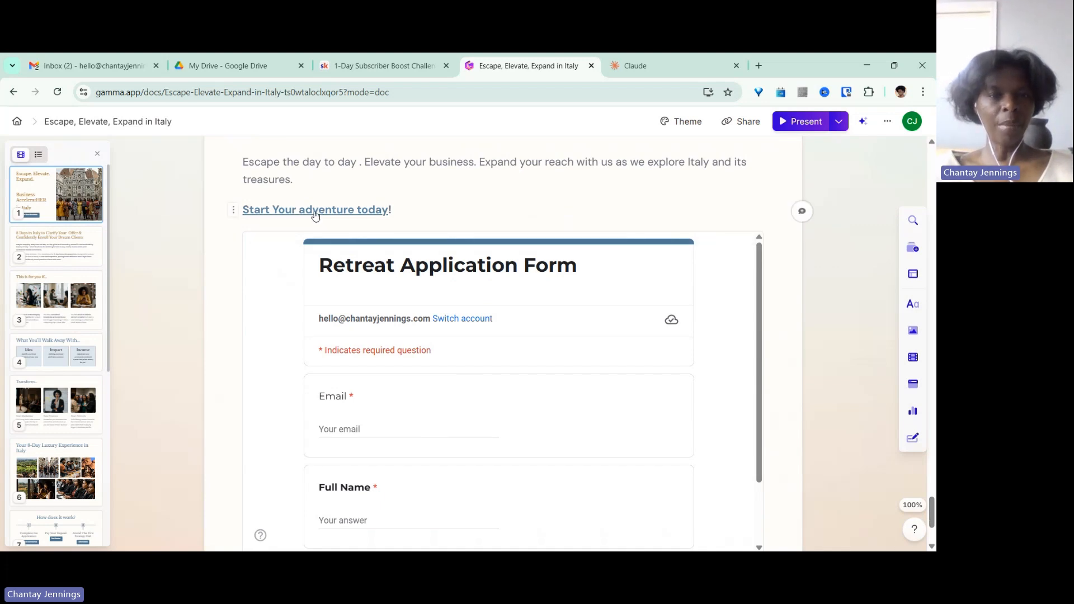
mouse_move(313, 210)
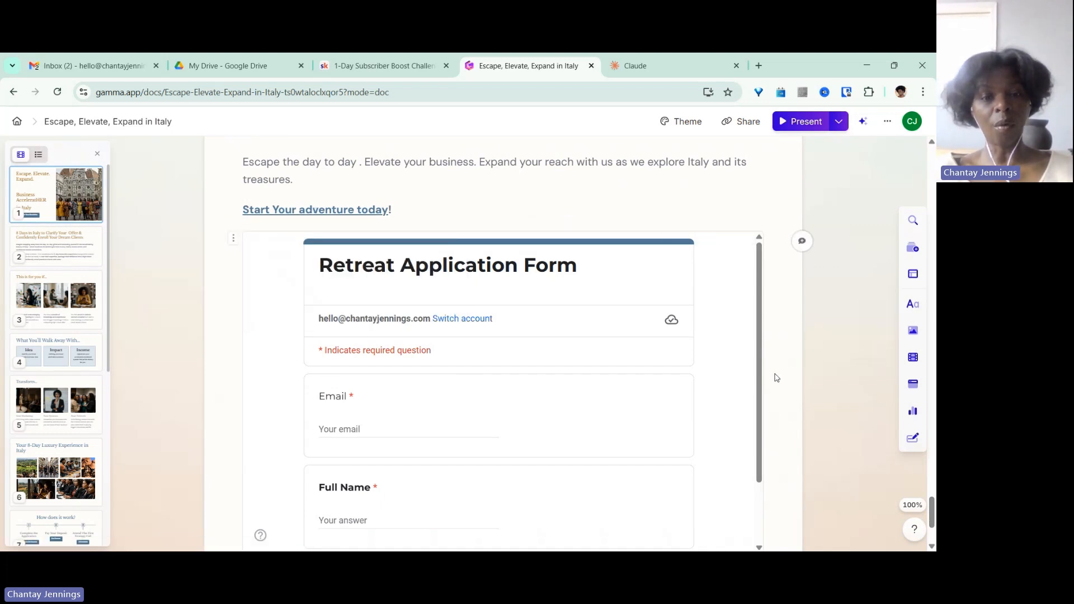
click(777, 389)
drag(760, 364, 764, 459)
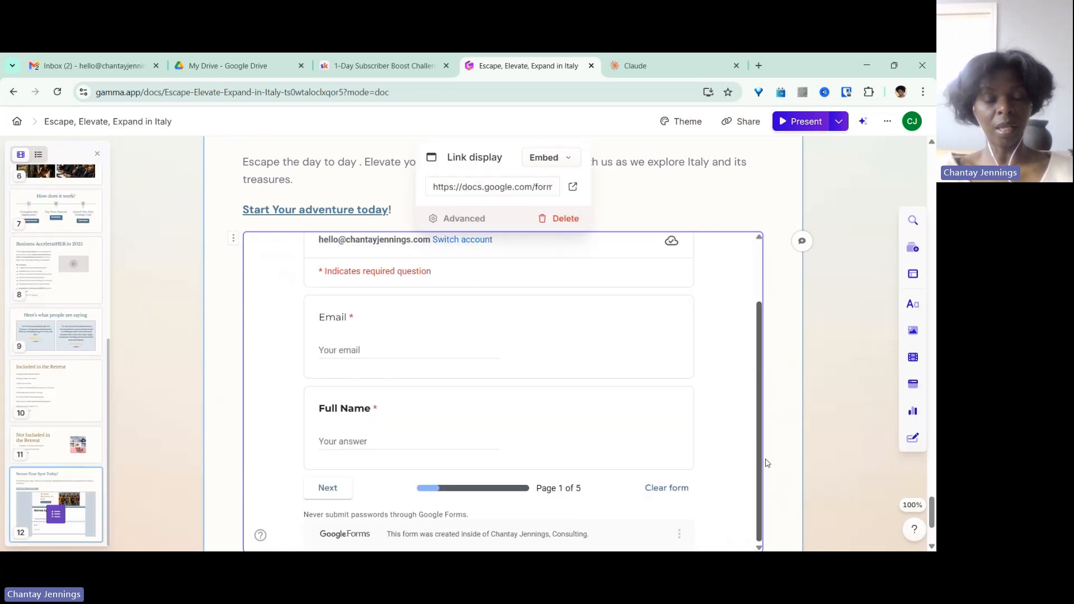
scroll(766, 459, up, 1)
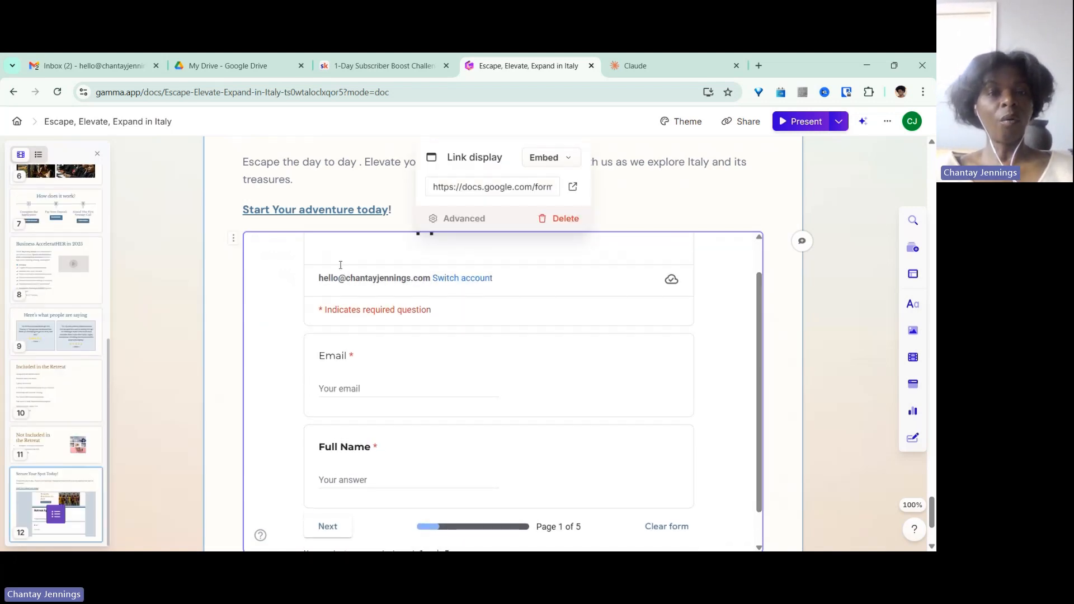